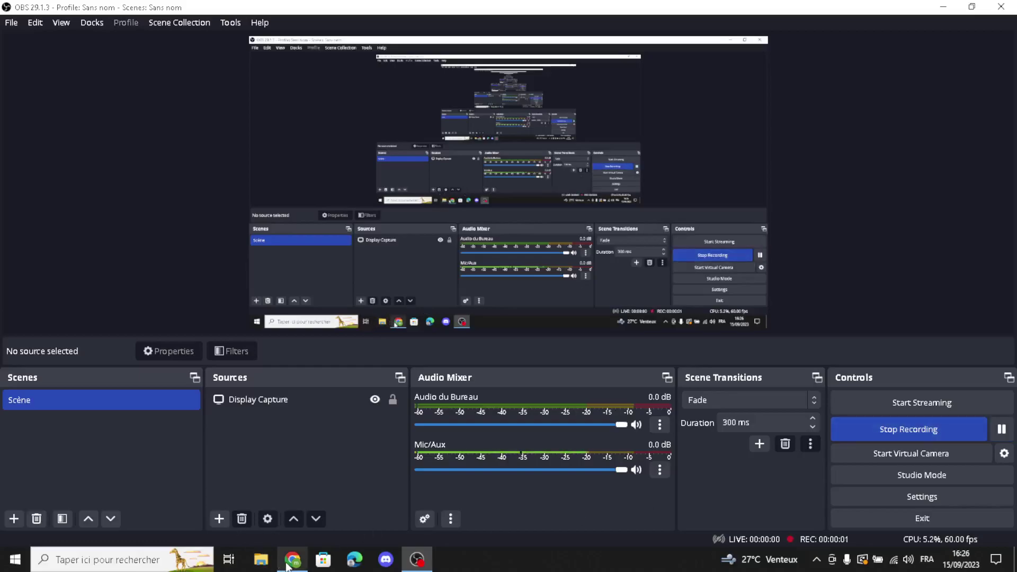
Search Google for 'shopify' in Chrome and open Shopify's sponsored free-trial sign-up page
click(293, 560)
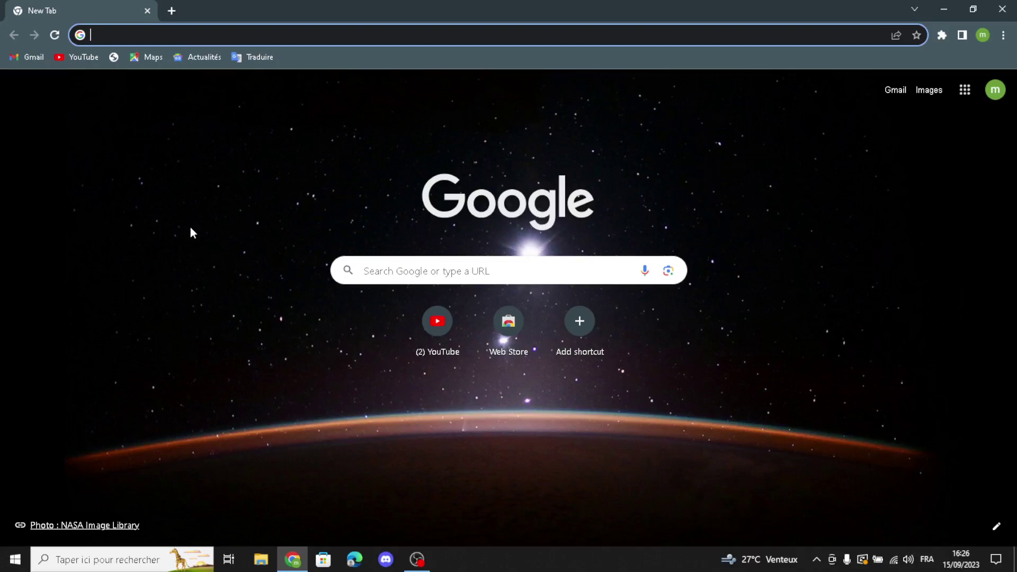
text(s)
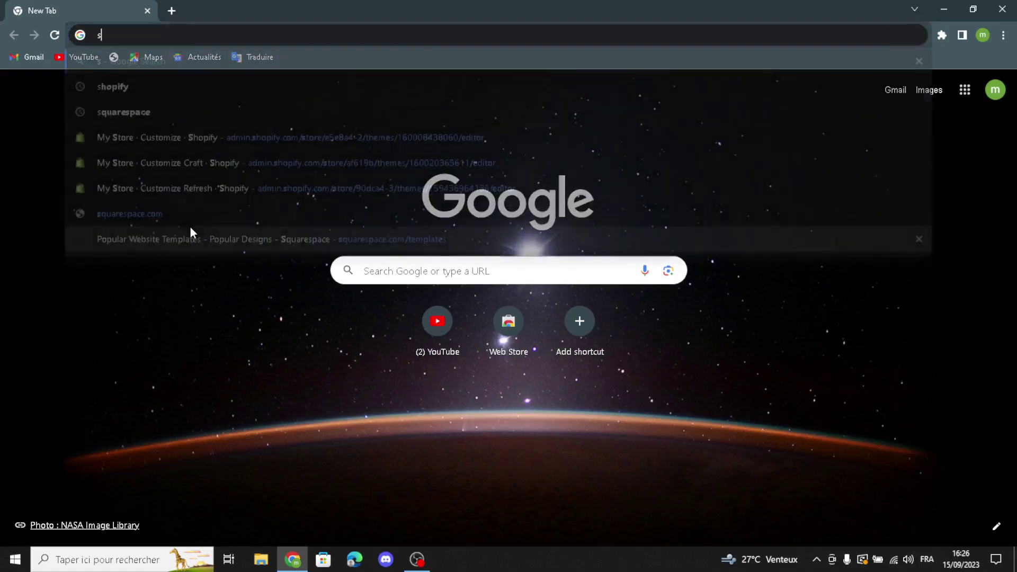
click(168, 84)
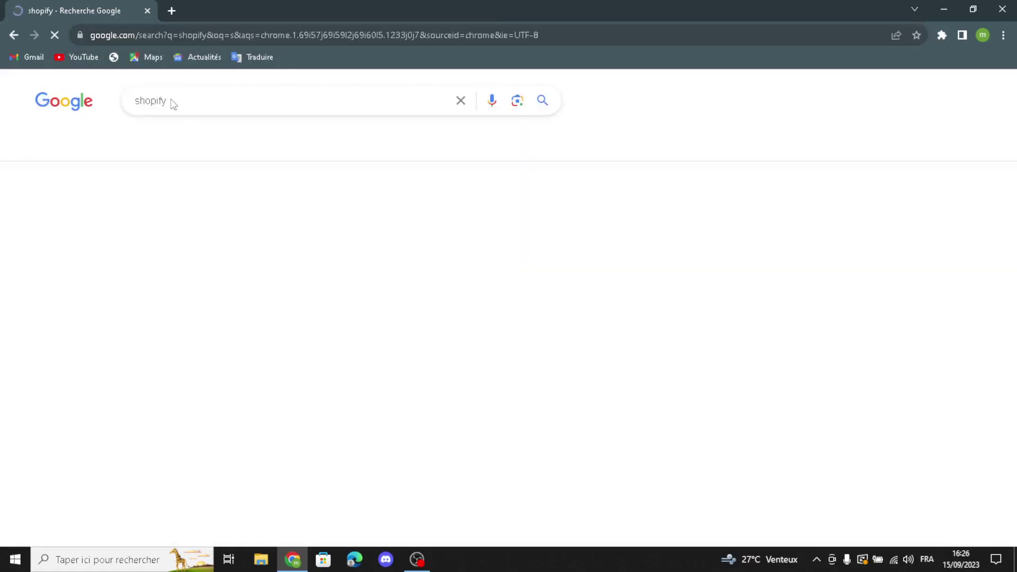
click(175, 253)
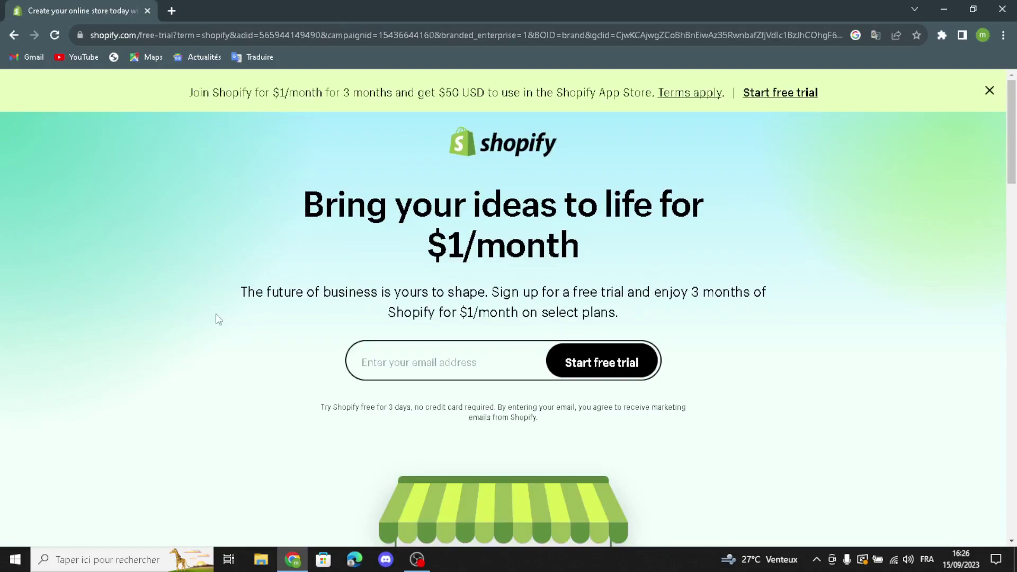
Start the free trial with the saved e-mail, skip the questions, keep Morocco, and use the existing account
click(415, 360)
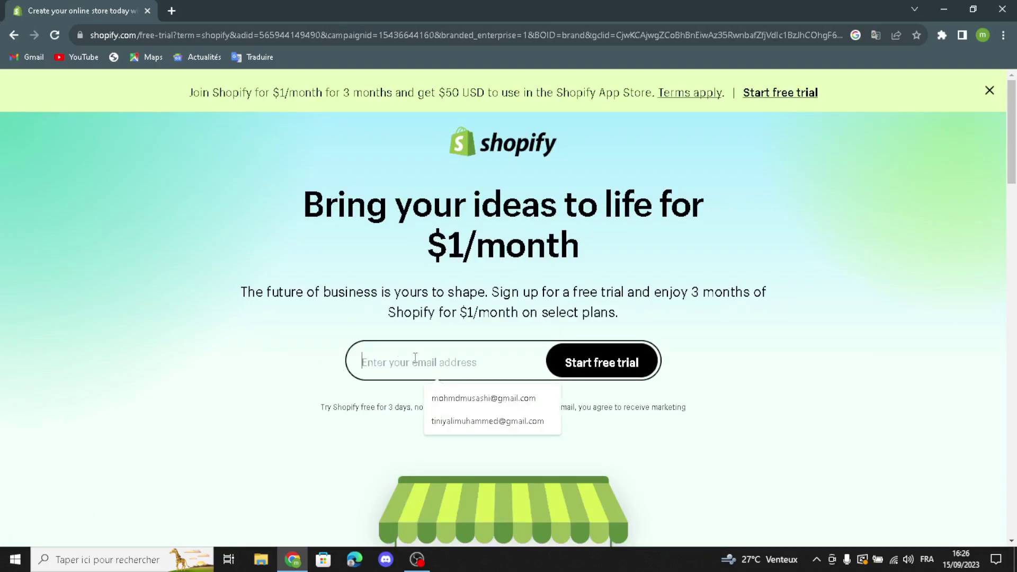
click(460, 405)
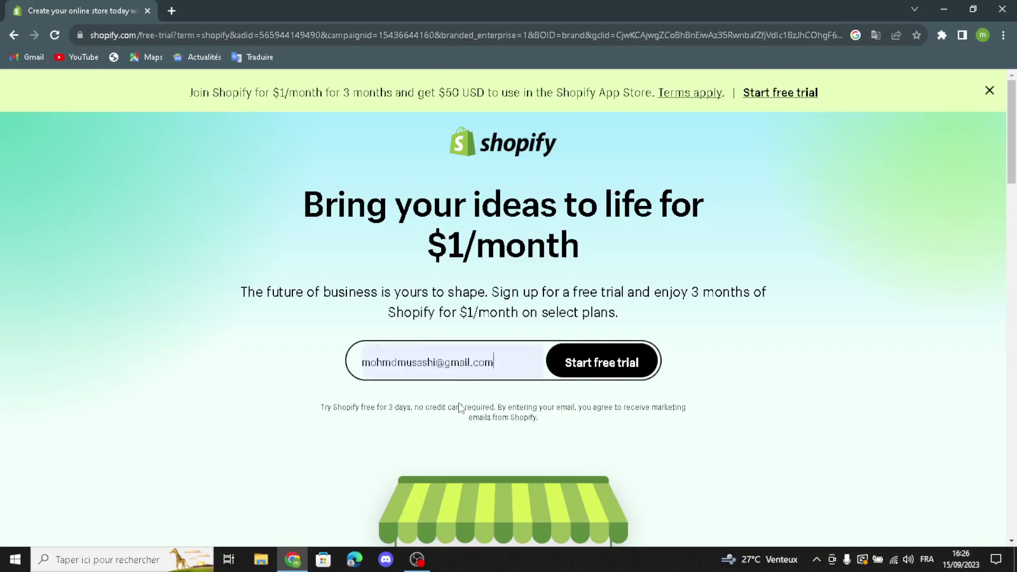
click(551, 371)
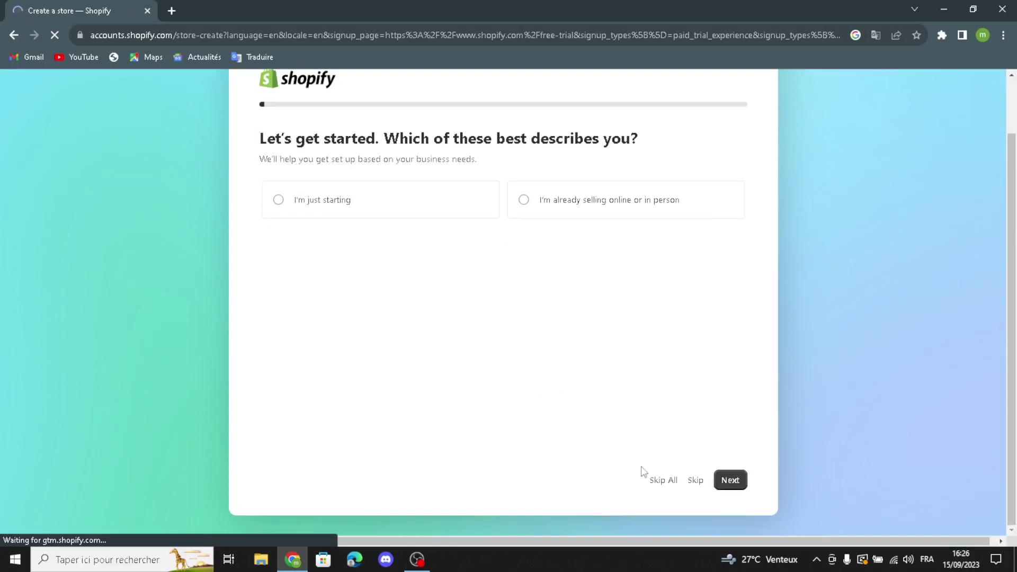
click(657, 480)
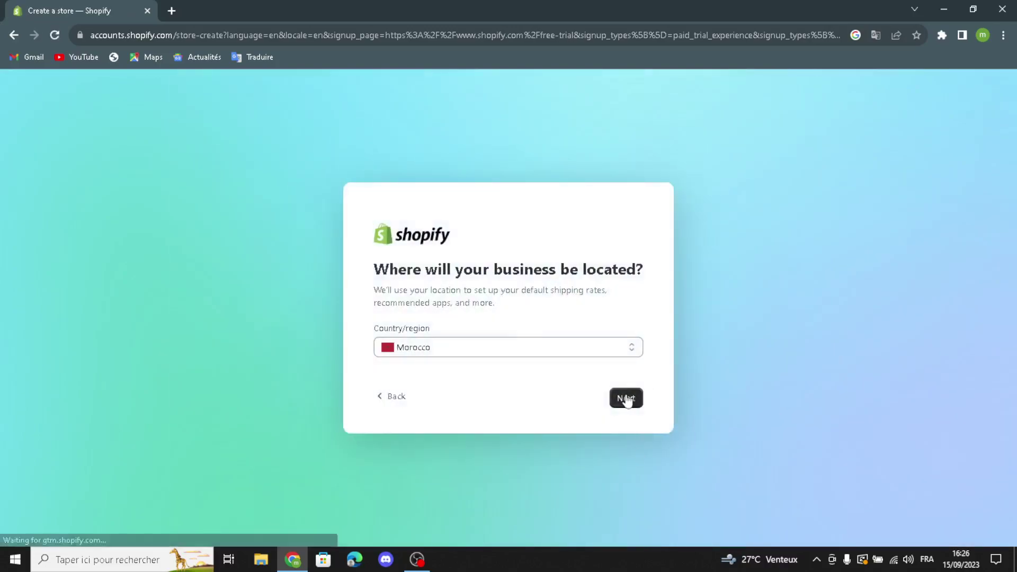
click(626, 399)
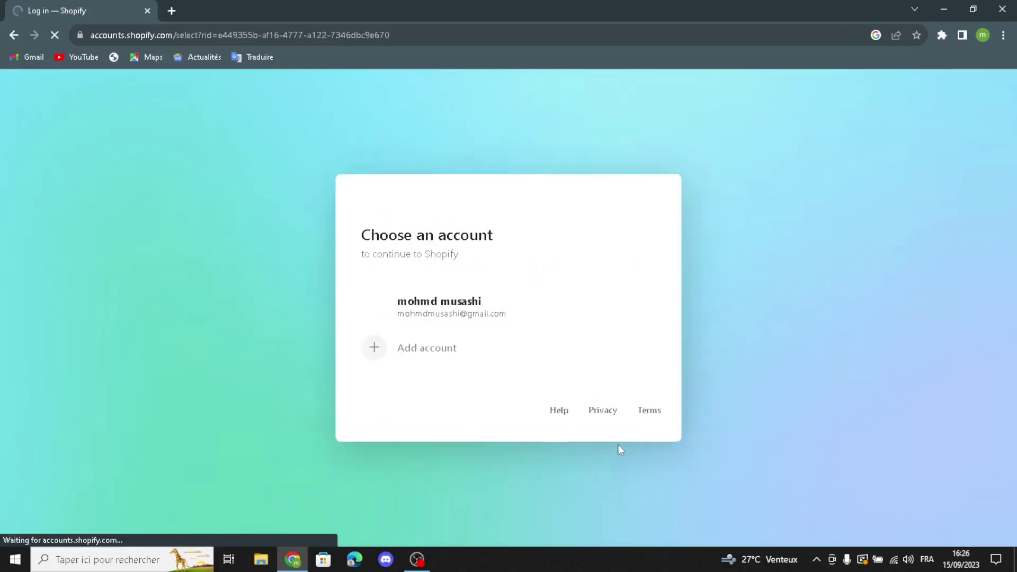
click(358, 314)
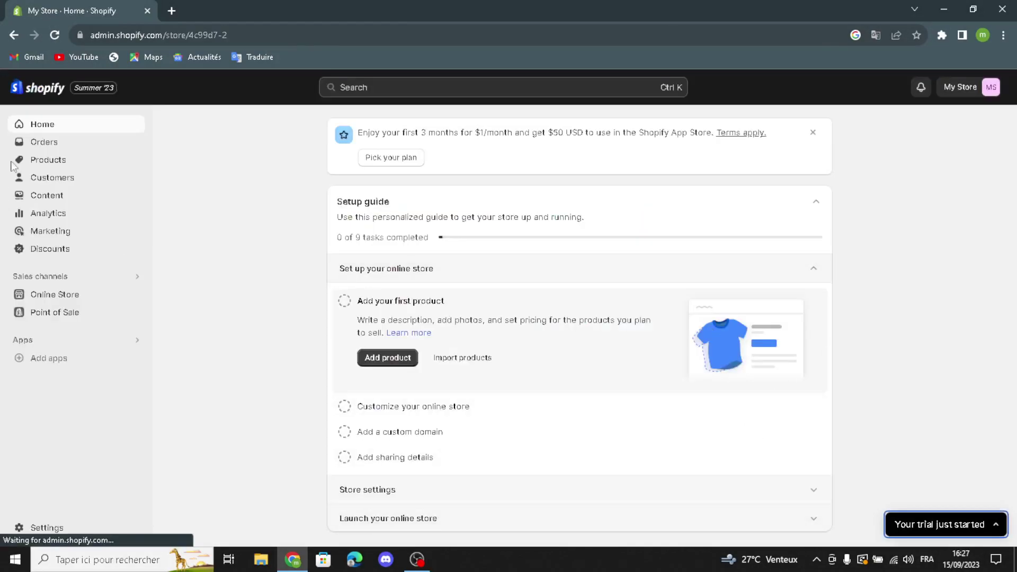
Go to the Online Store themes page and scroll through it to the Dawn theme
click(107, 304)
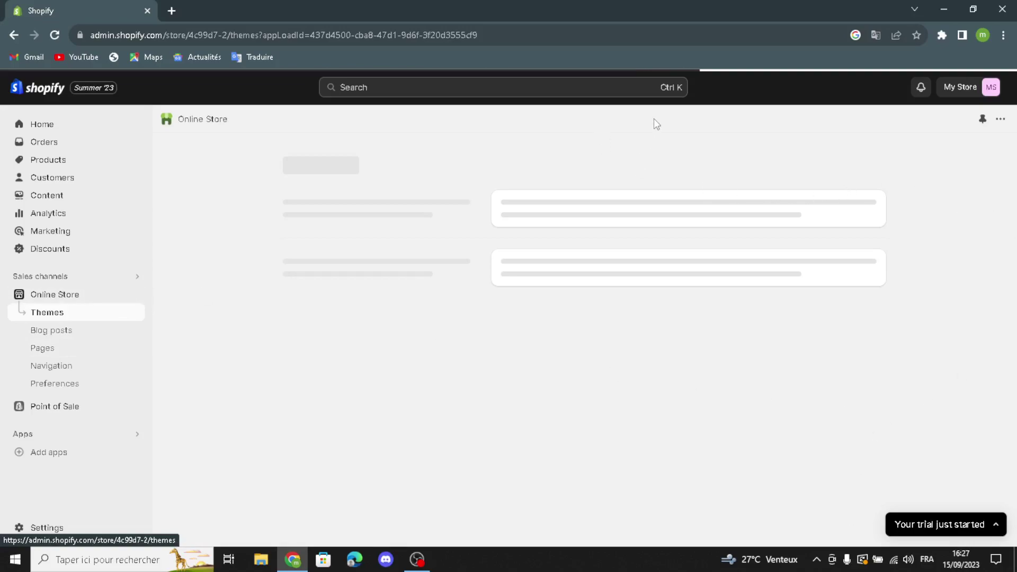
scroll(605, 428, down, 3)
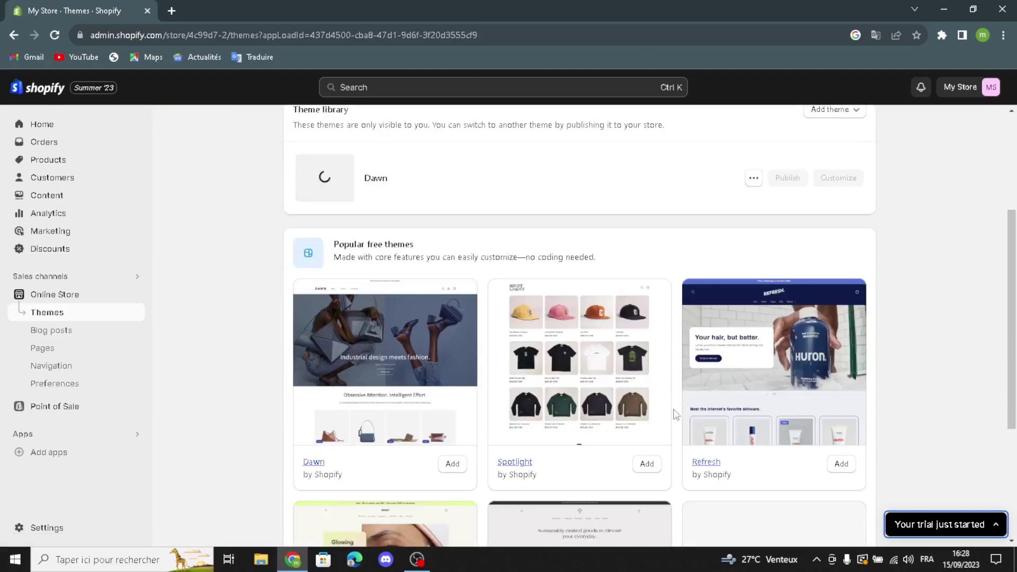
scroll(662, 440, down, 2)
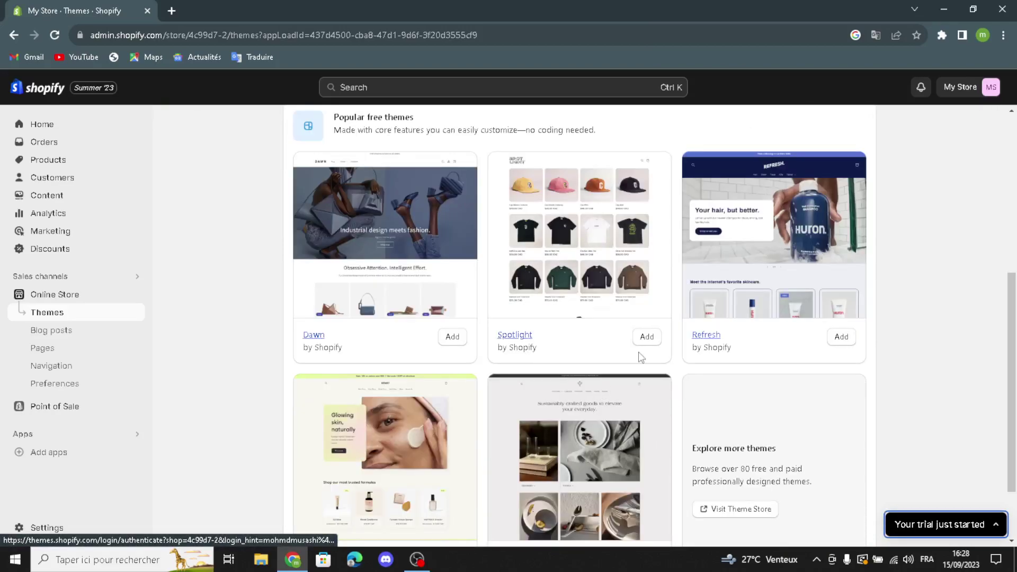
scroll(621, 275, up, 2)
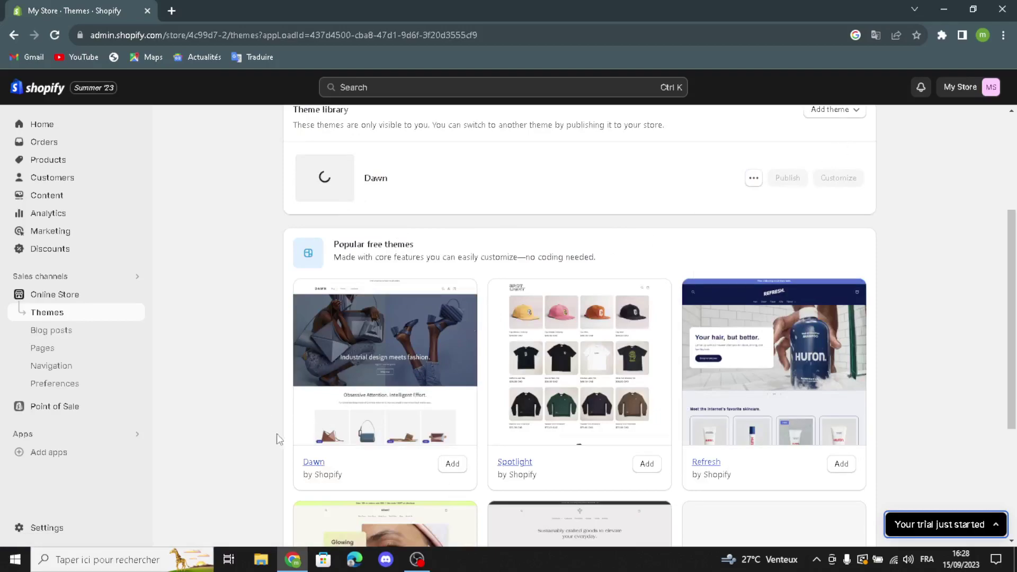
scroll(179, 463, up, 2)
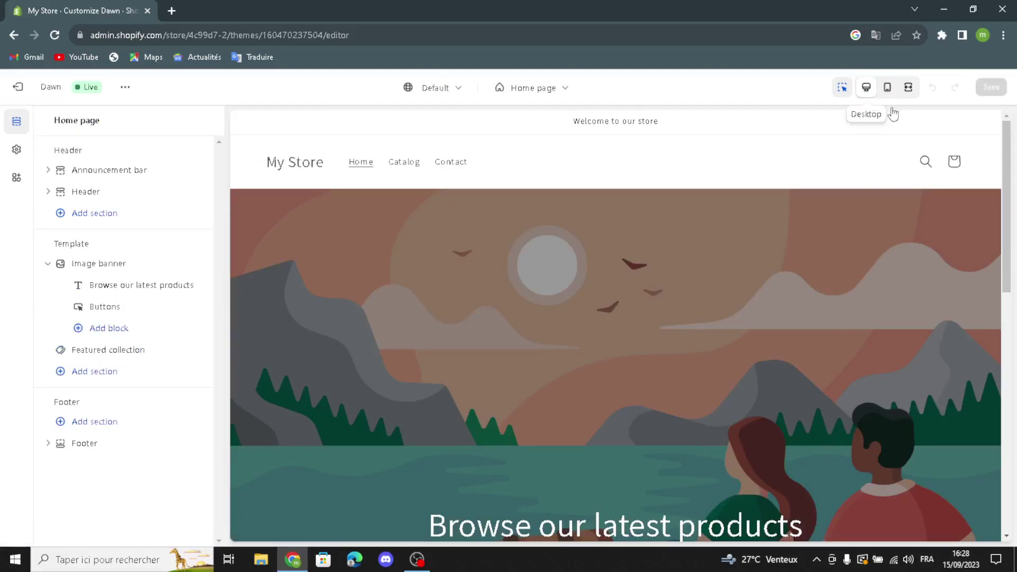
scroll(777, 326, down, 8)
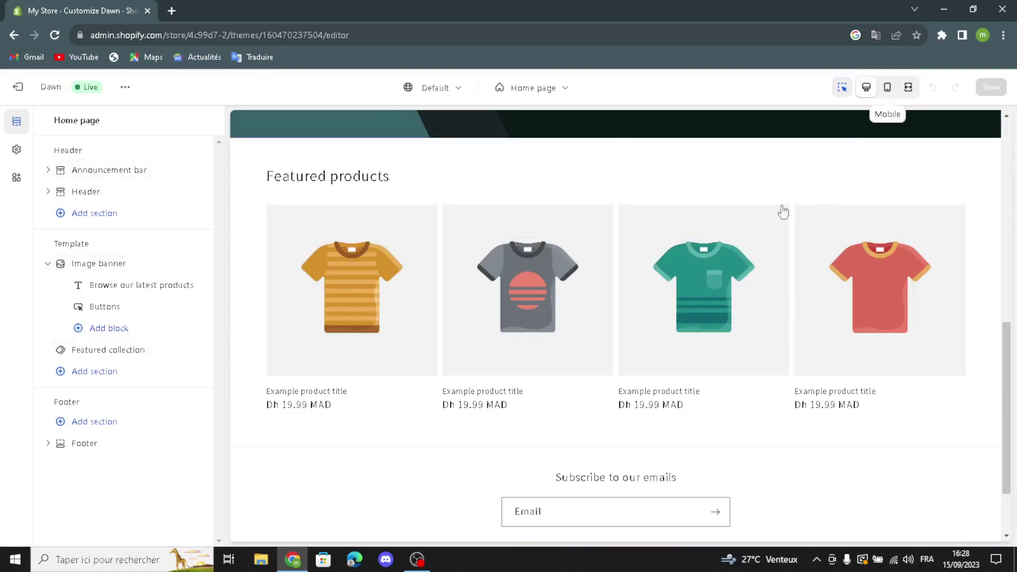
click(887, 87)
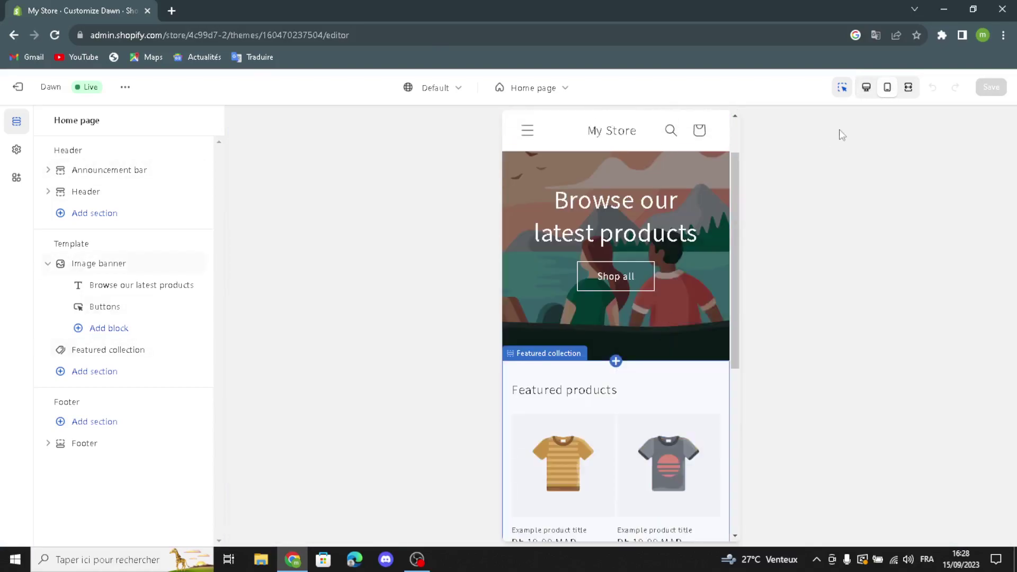
click(908, 88)
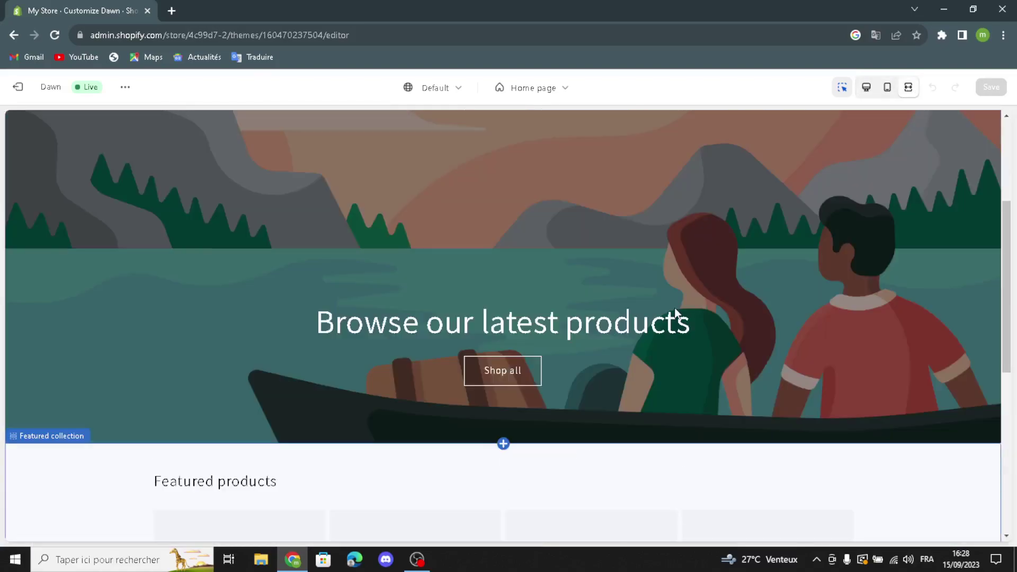
click(865, 87)
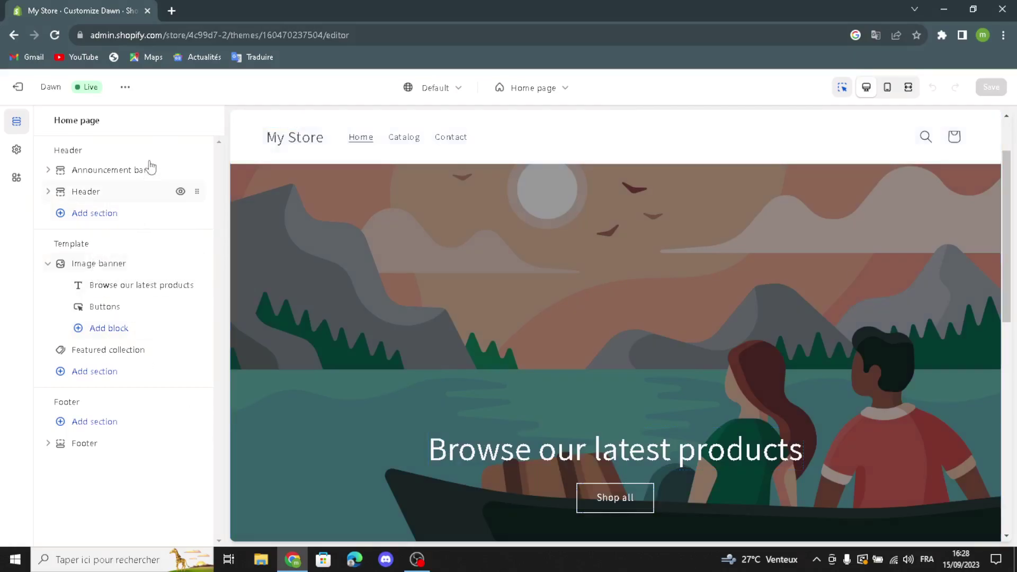
Keep Scheme 1 and enable desktop social icons, auto-rotating announcements, and country/region and language selectors
click(91, 175)
click(105, 221)
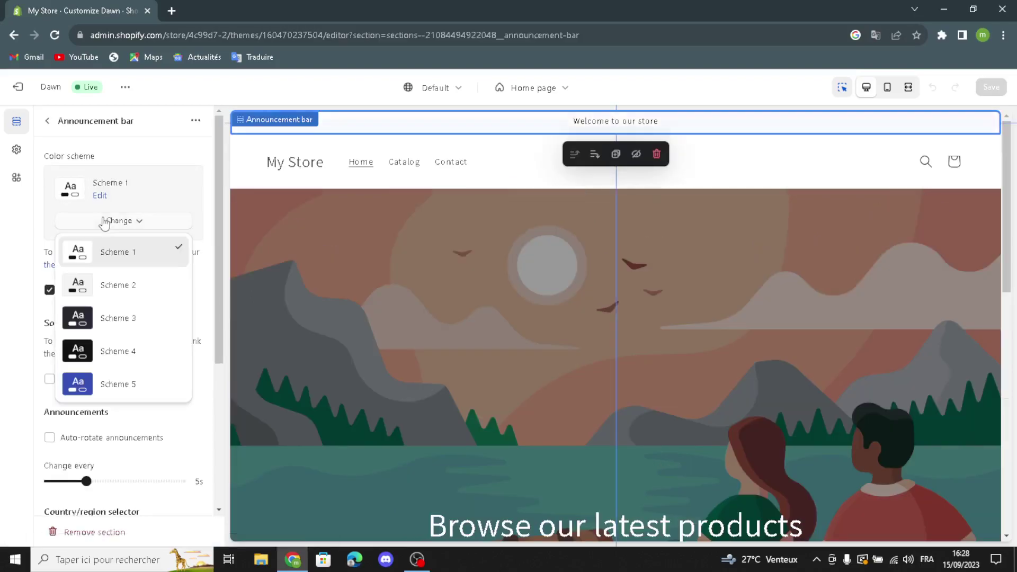
click(96, 254)
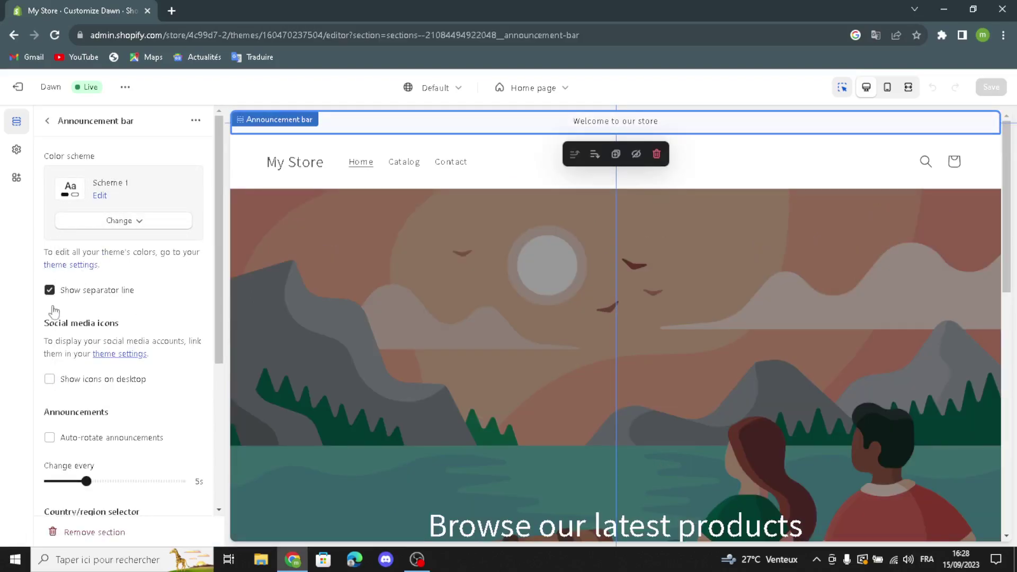
click(49, 380)
scroll(62, 377, down, 3)
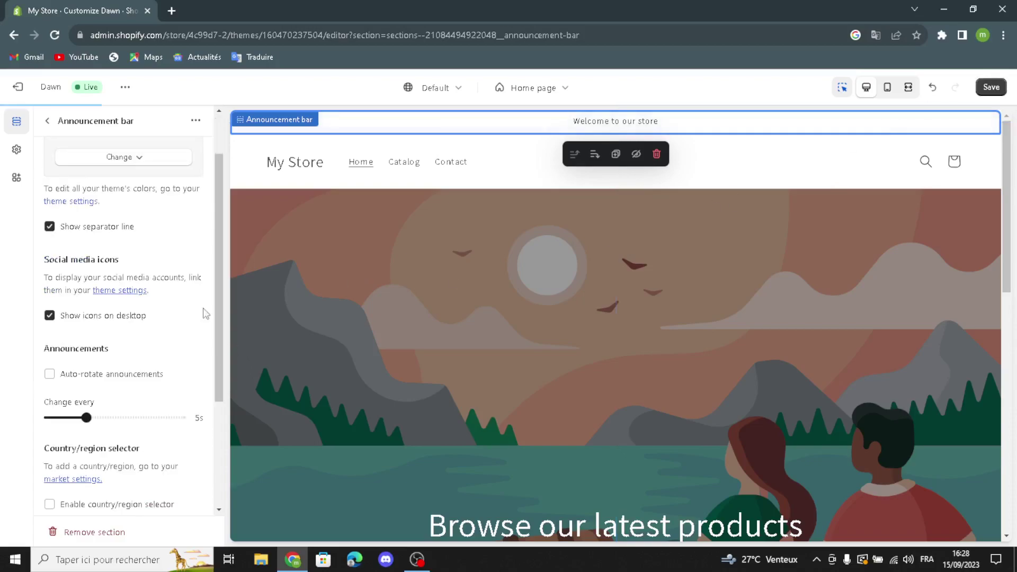
click(50, 312)
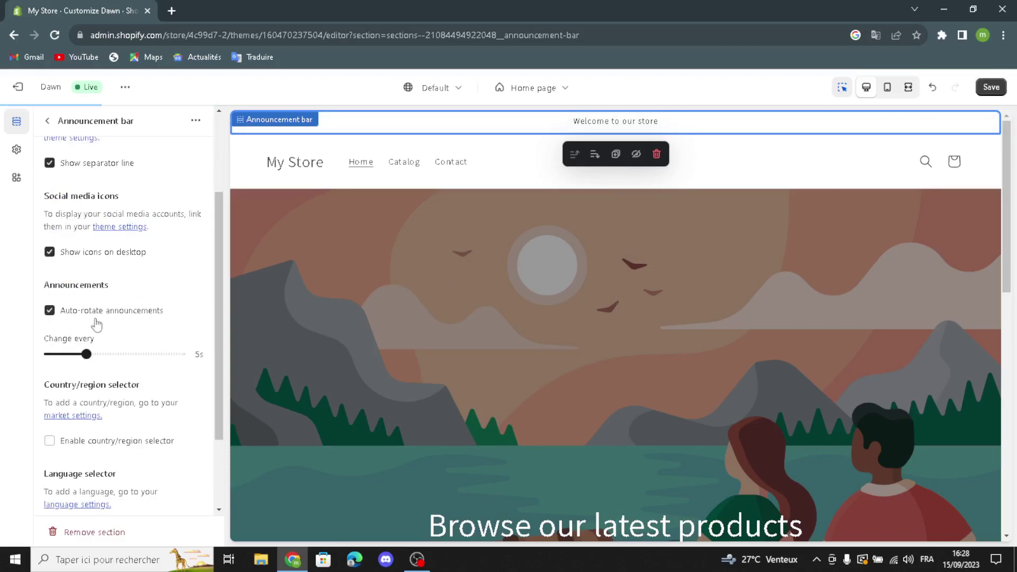
click(49, 440)
scroll(64, 481, down, 2)
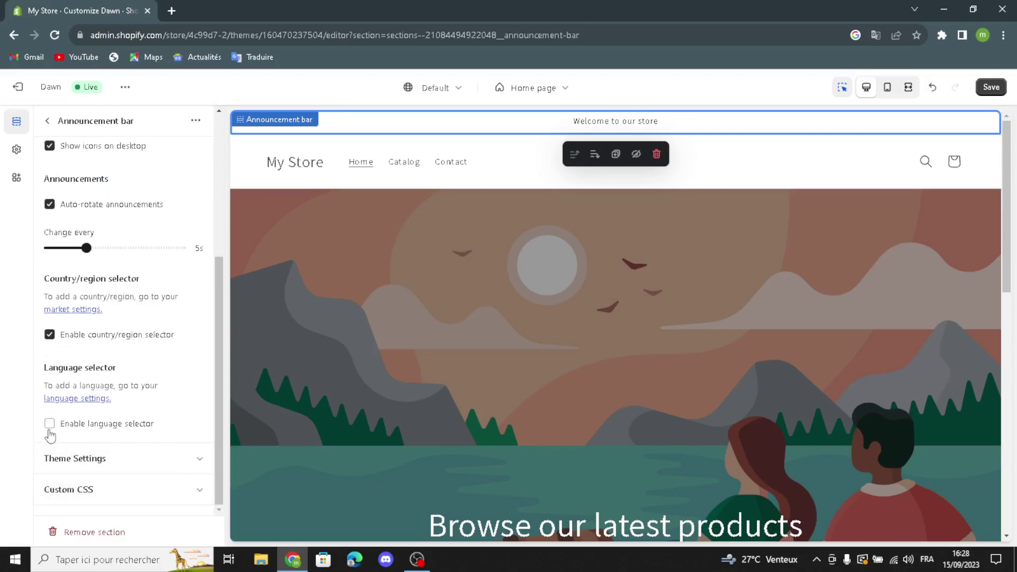
click(49, 423)
scroll(100, 269, up, 4)
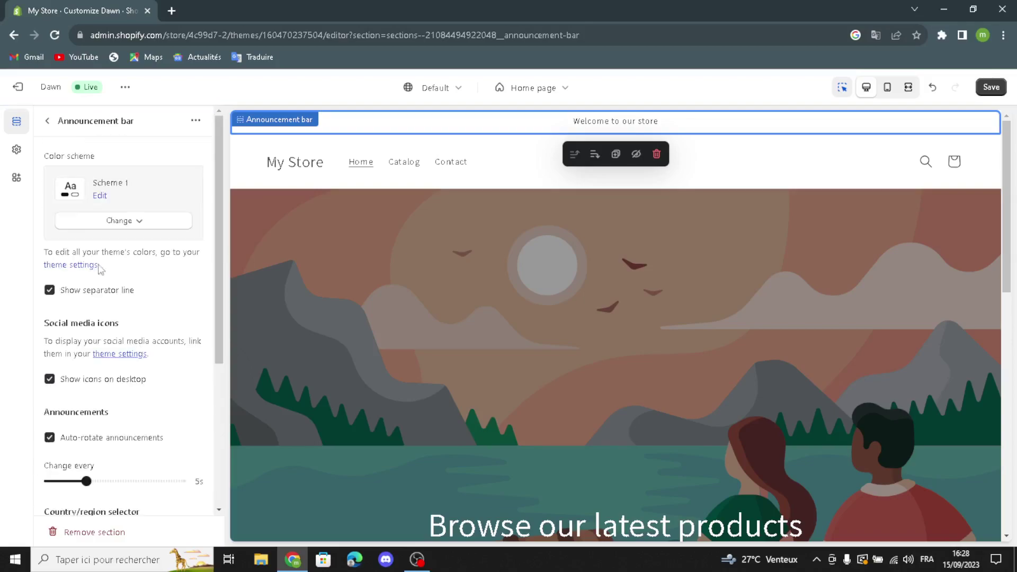
click(46, 121)
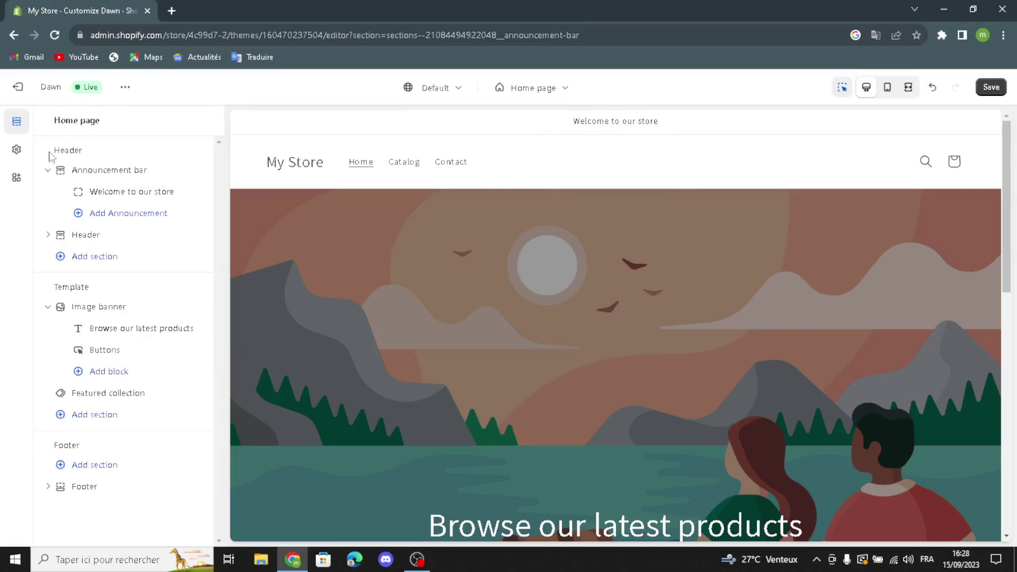
Link the 'Welcome to our store' announcement to All collections
click(109, 194)
drag(143, 177, 117, 176)
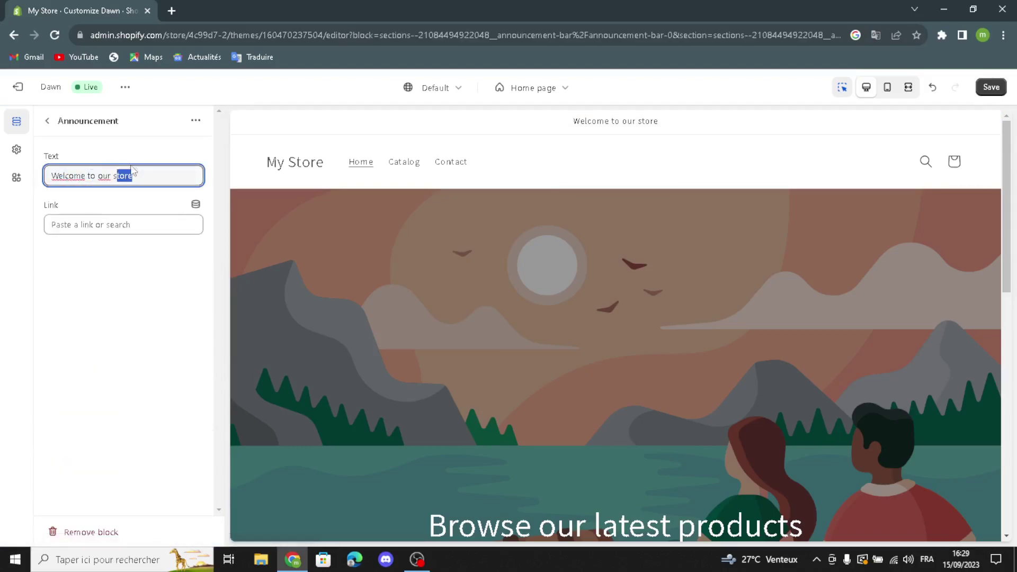
click(133, 222)
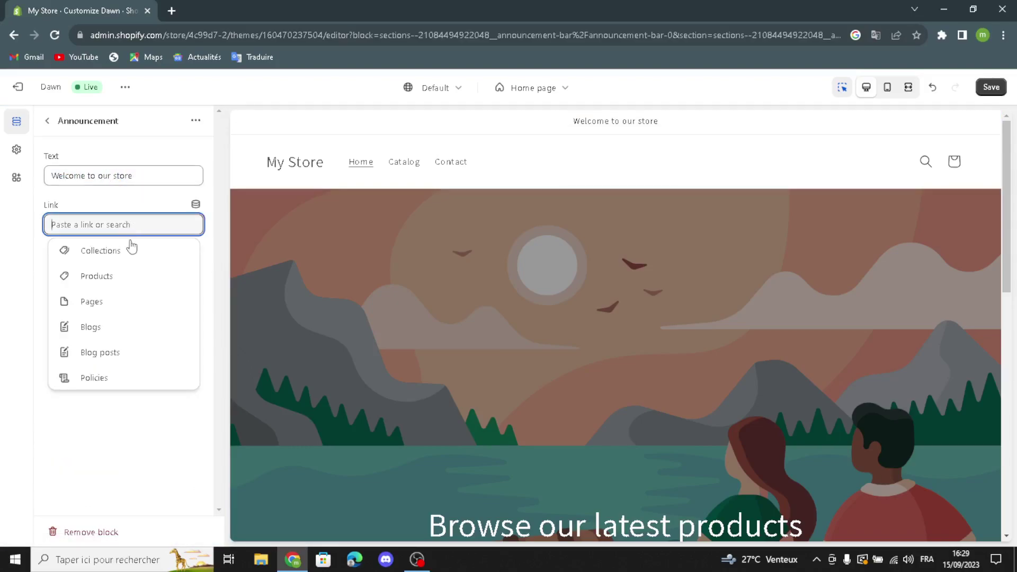
click(128, 249)
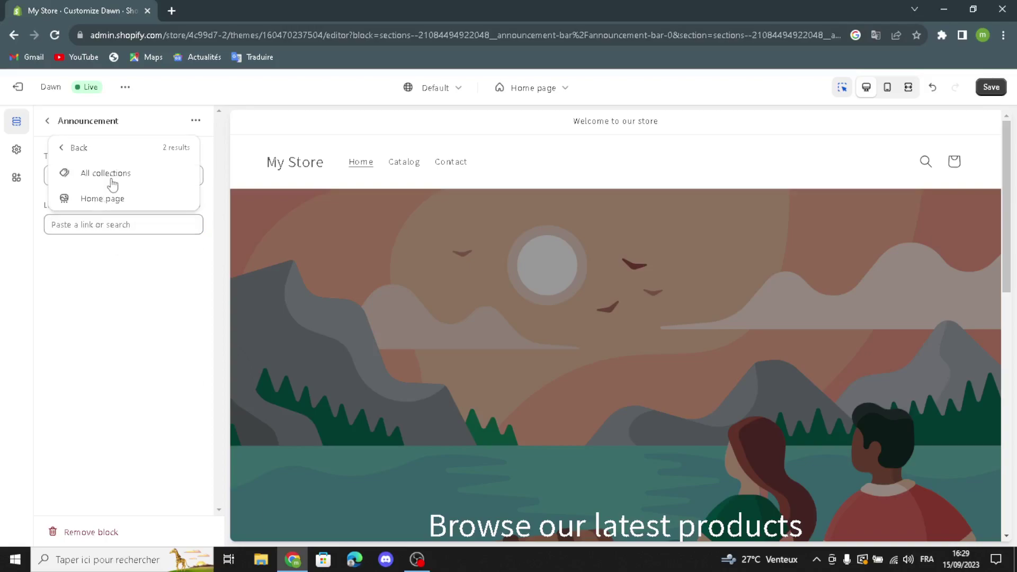
click(95, 185)
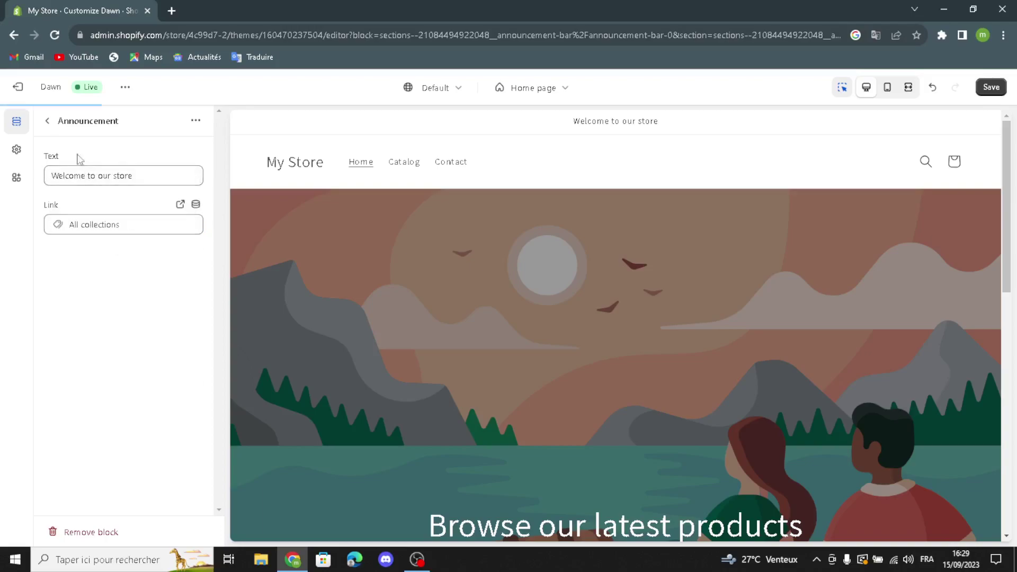
click(47, 121)
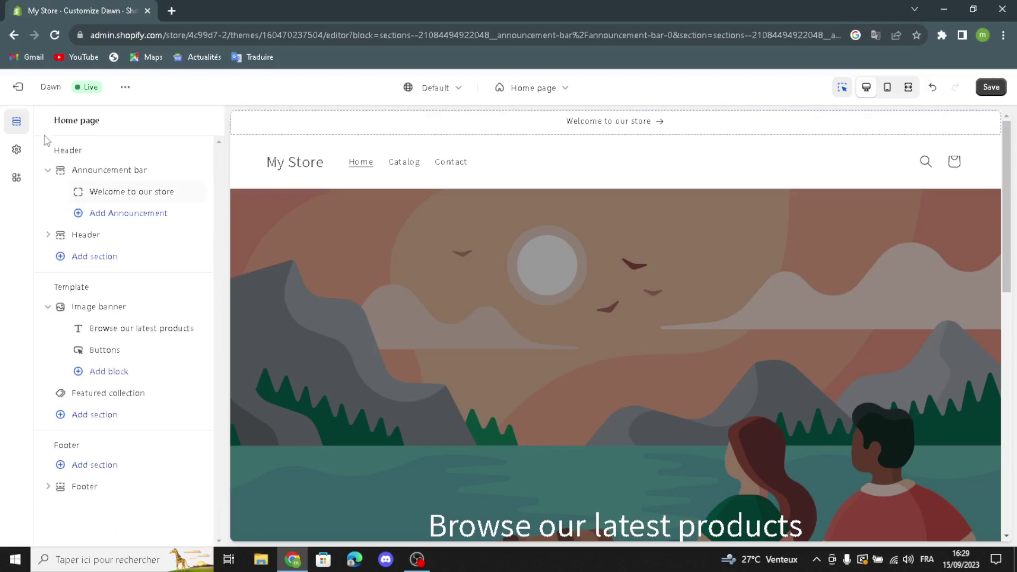
Keep the header at Middle left logo, Dropdown menu and On scroll up sticky header, and save
click(66, 241)
click(98, 176)
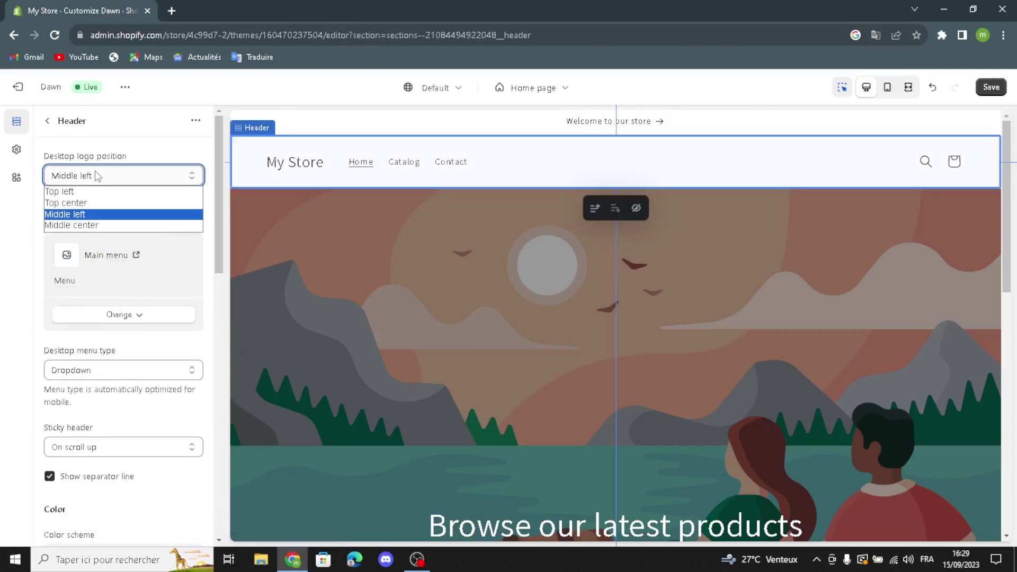
click(93, 183)
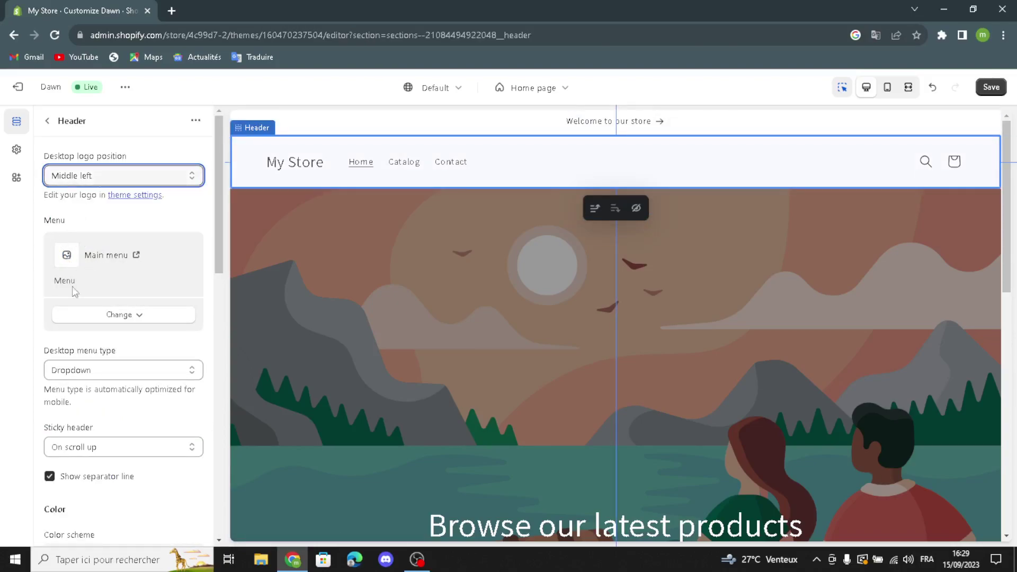
click(88, 320)
click(84, 315)
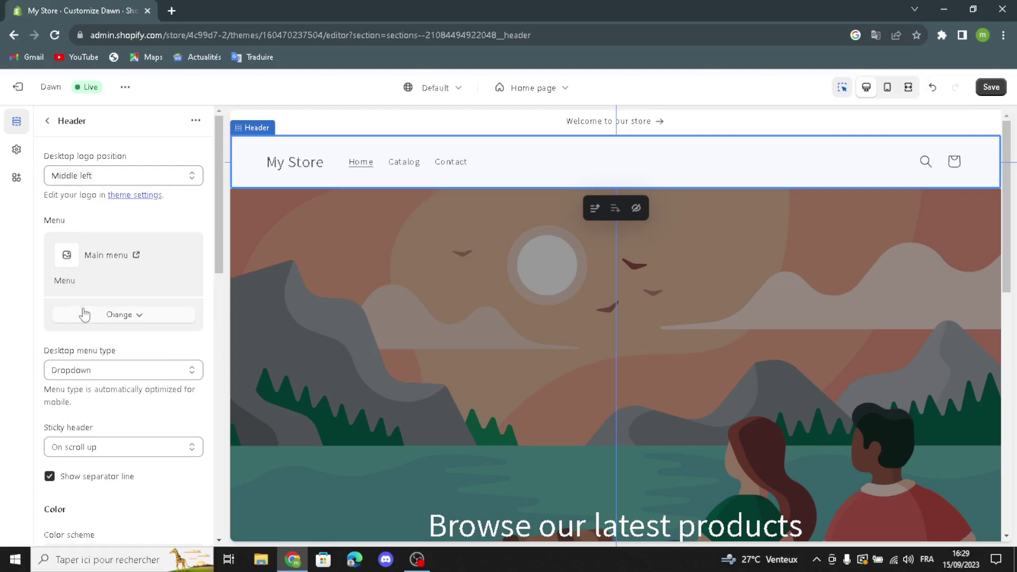
click(71, 374)
click(71, 374)
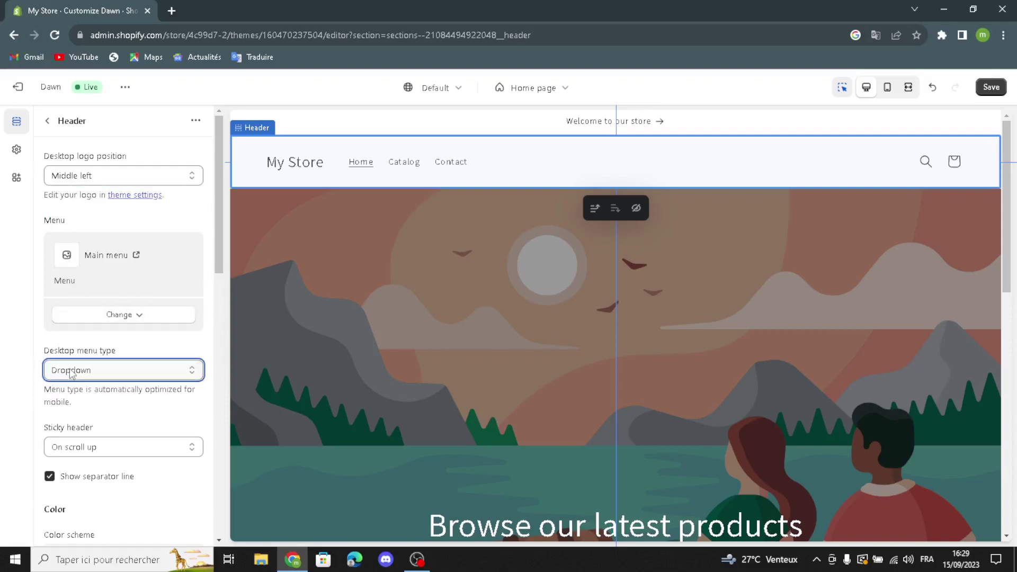
click(55, 451)
click(55, 452)
scroll(72, 422, down, 1)
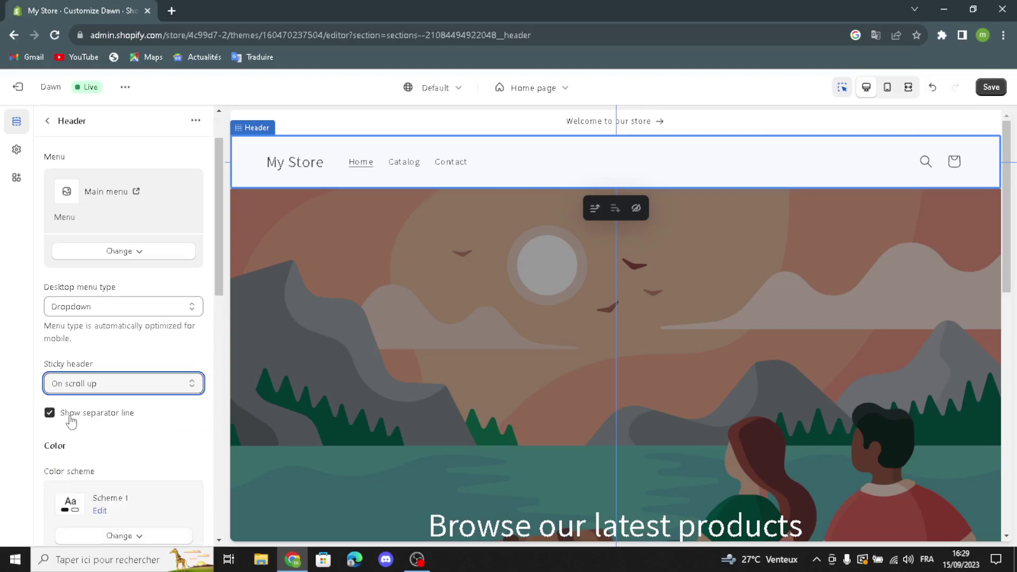
scroll(92, 424, down, 3)
scroll(101, 386, down, 1)
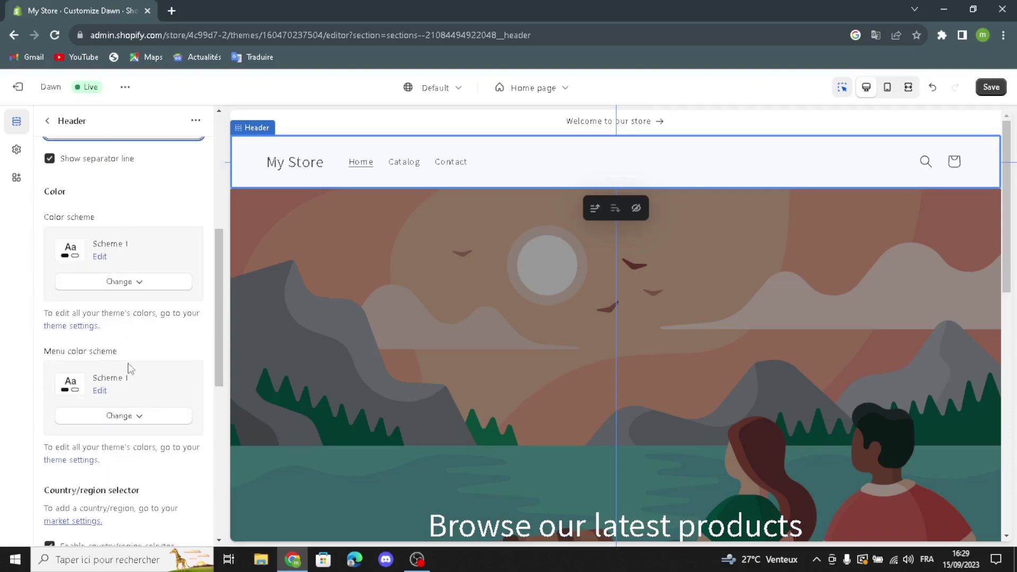
scroll(80, 371, down, 5)
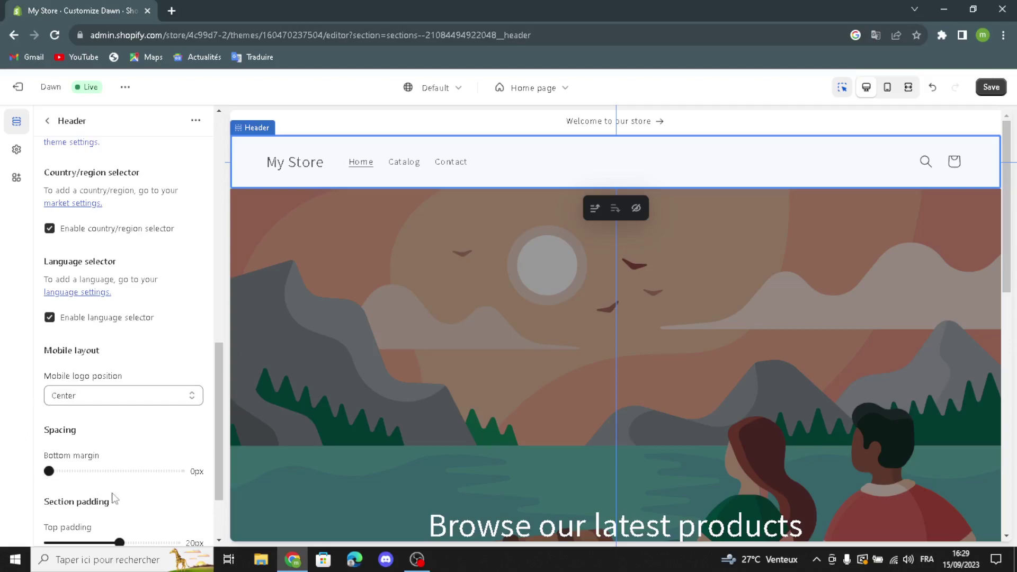
scroll(85, 529, down, 2)
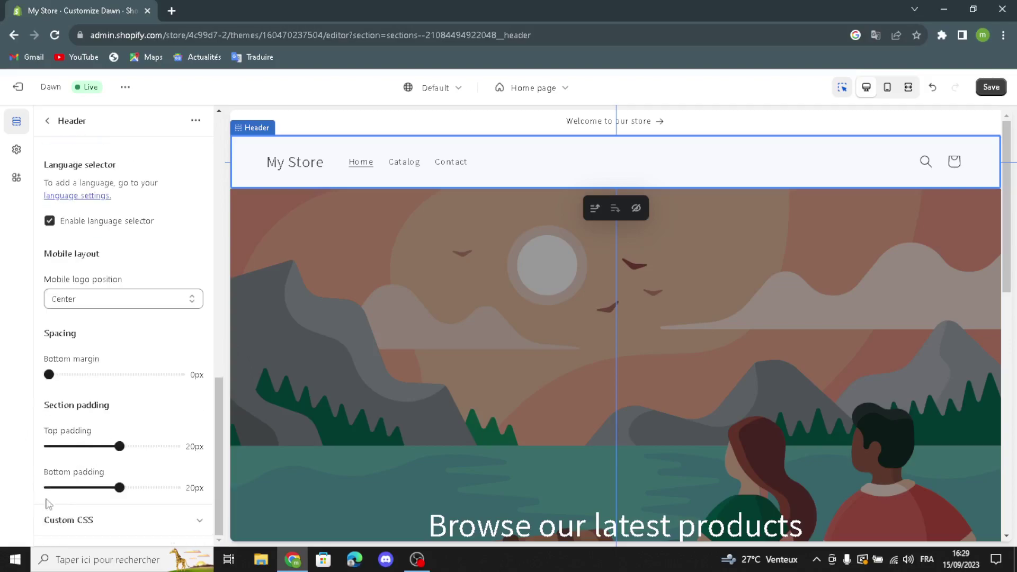
key(ctrl+s)
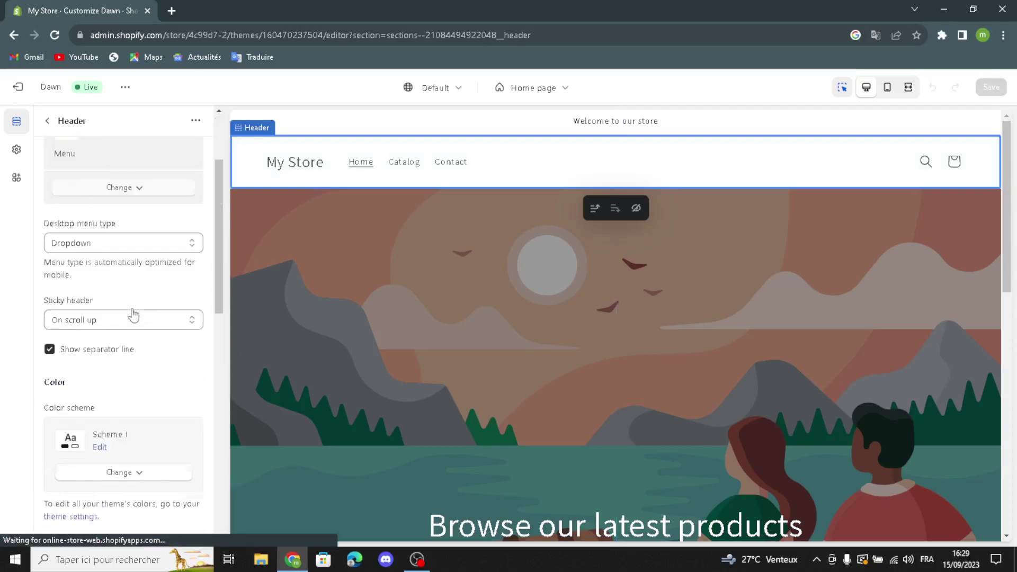
Expand Theme Settings and open the Logo image picker
click(93, 491)
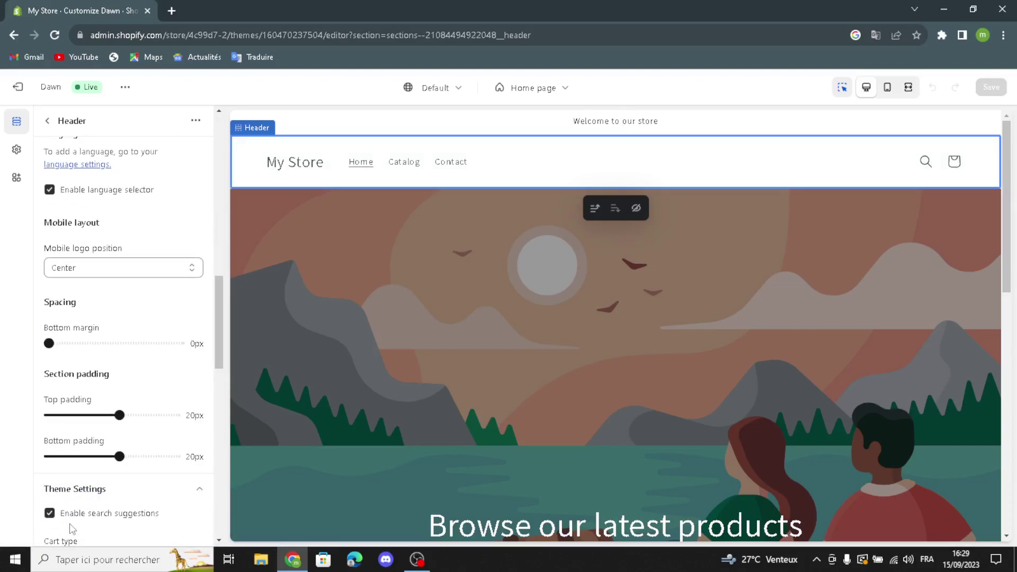
scroll(150, 517, down, 6)
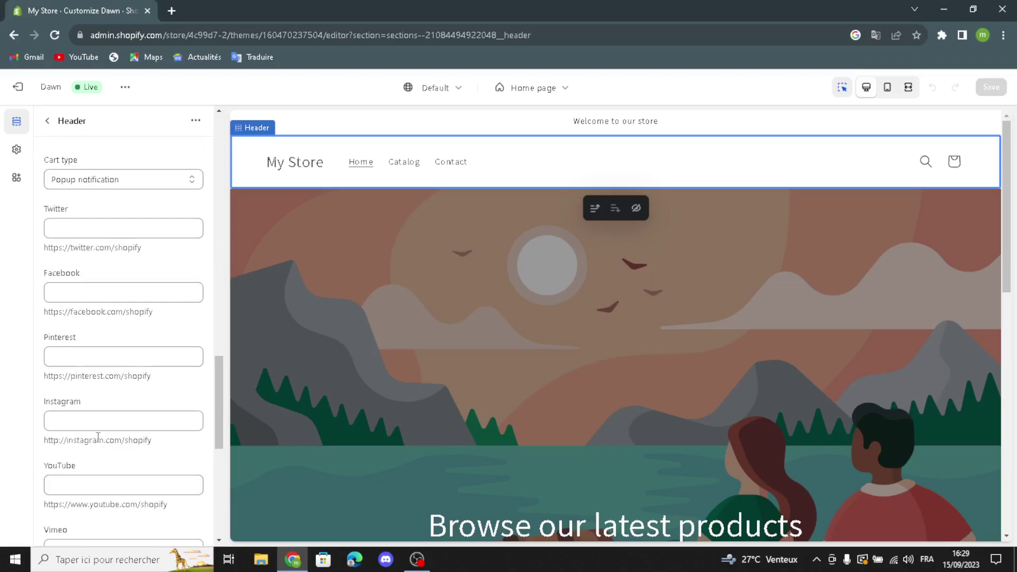
scroll(106, 371, down, 1)
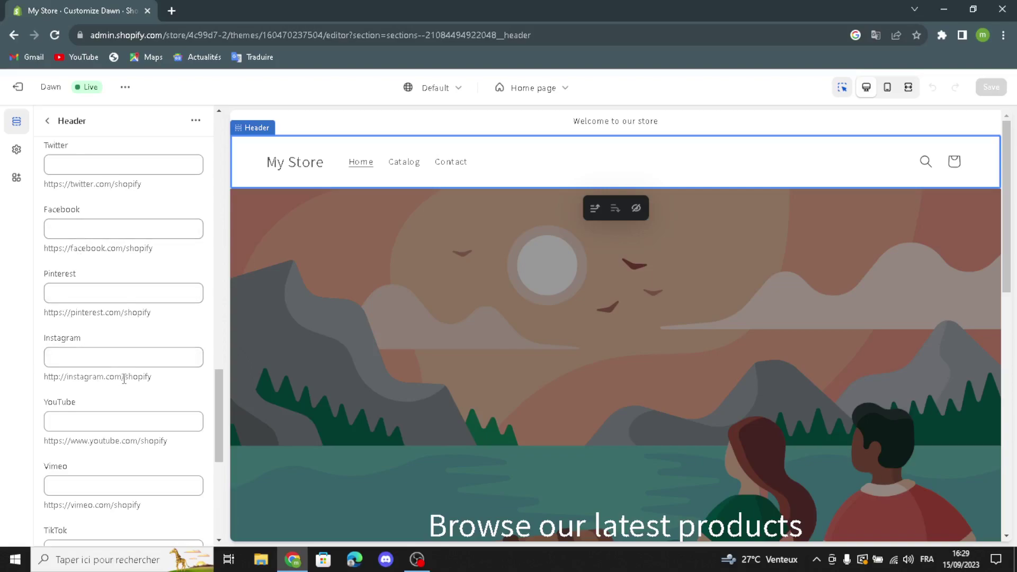
scroll(124, 378, down, 6)
click(124, 410)
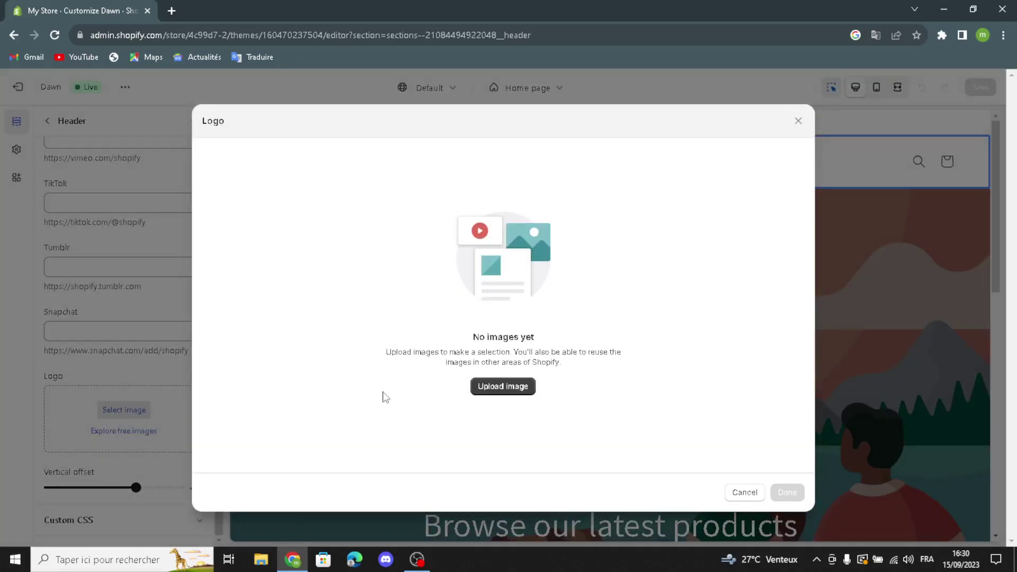
Search Google for 'camping and hiking gears logo ideas' and drag the Outgear Pro logo into Shopify's Logo upload
click(178, 16)
text(c)
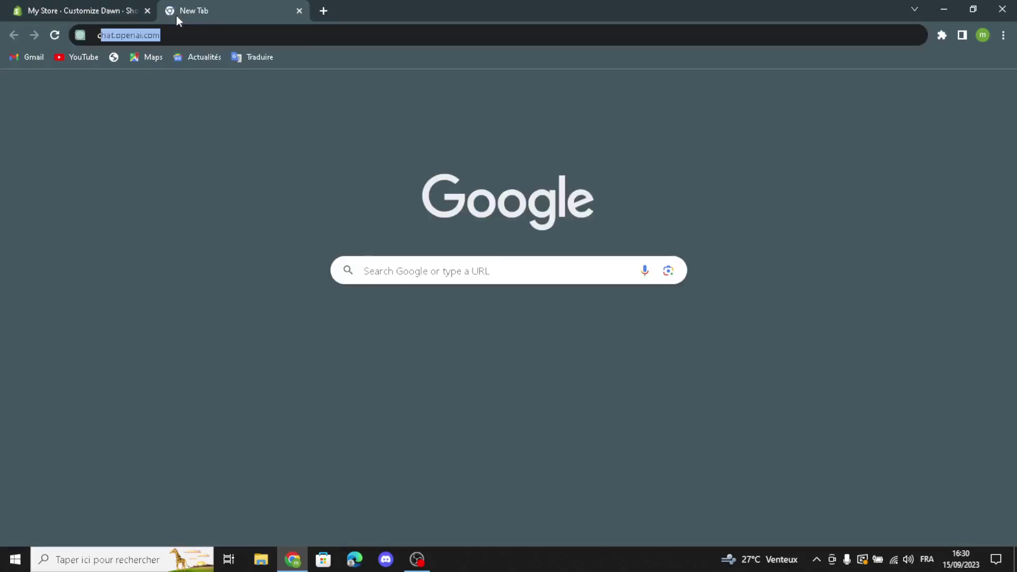
text(amping )
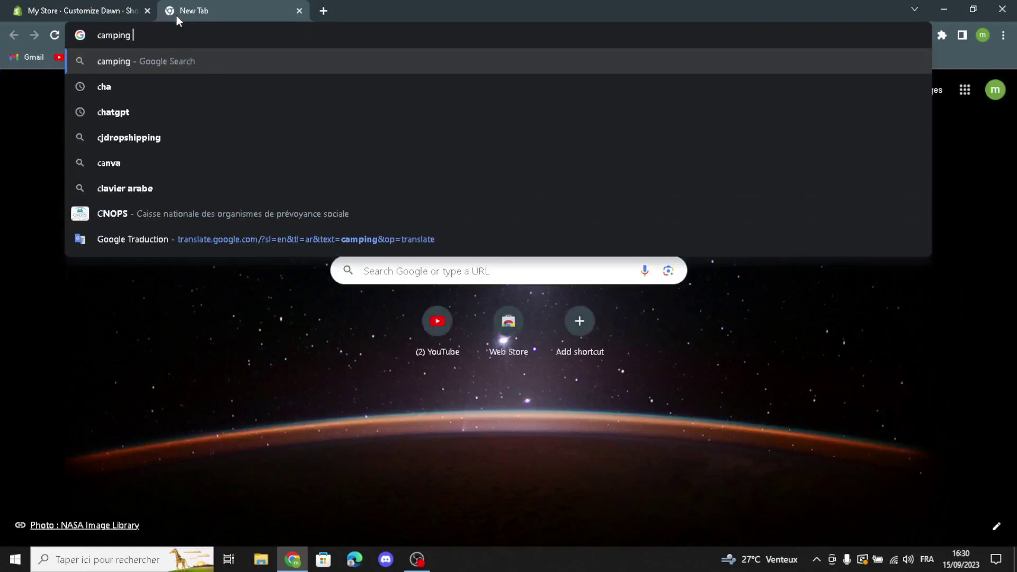
text(and hi)
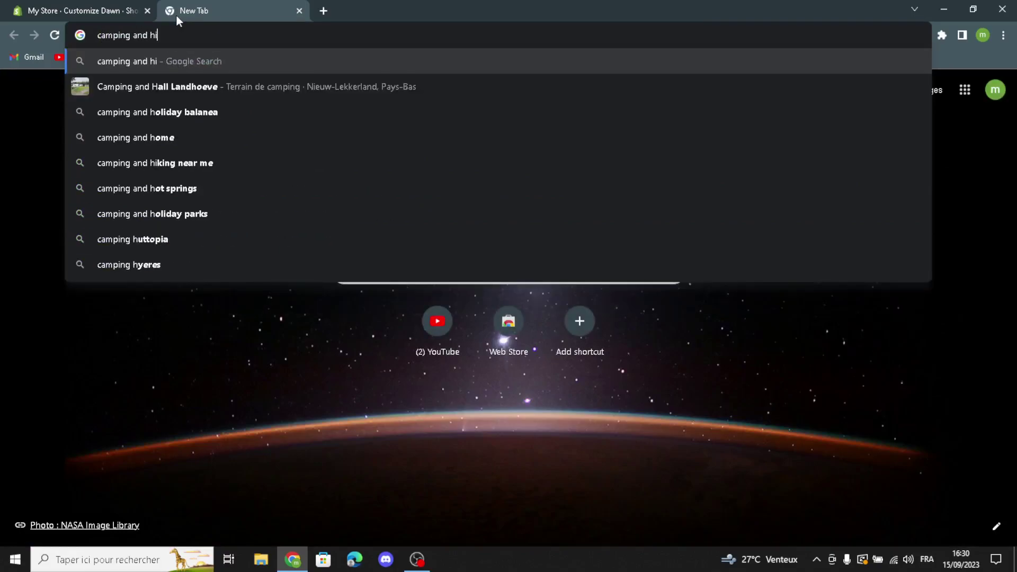
text(kin)
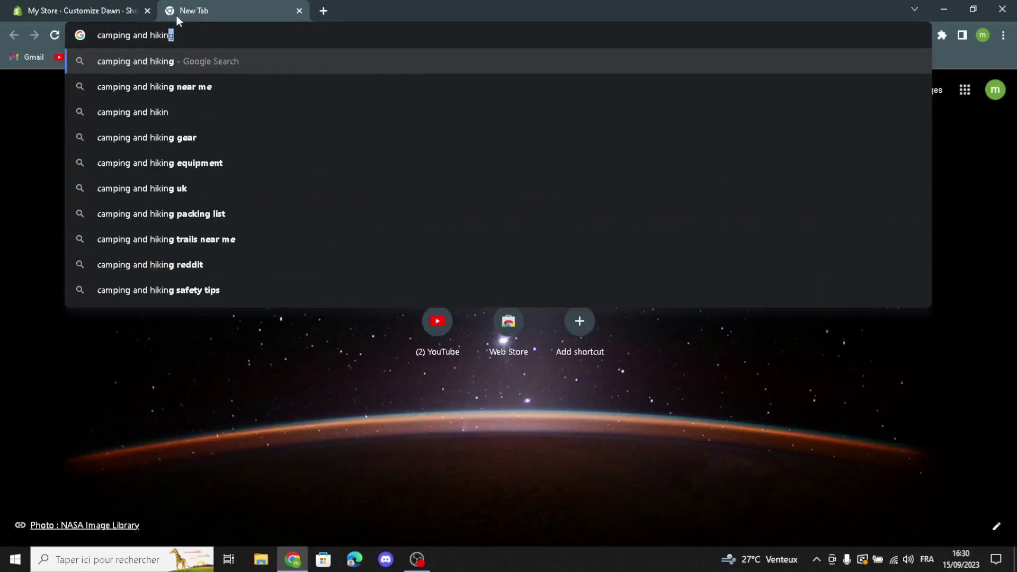
text(g gears)
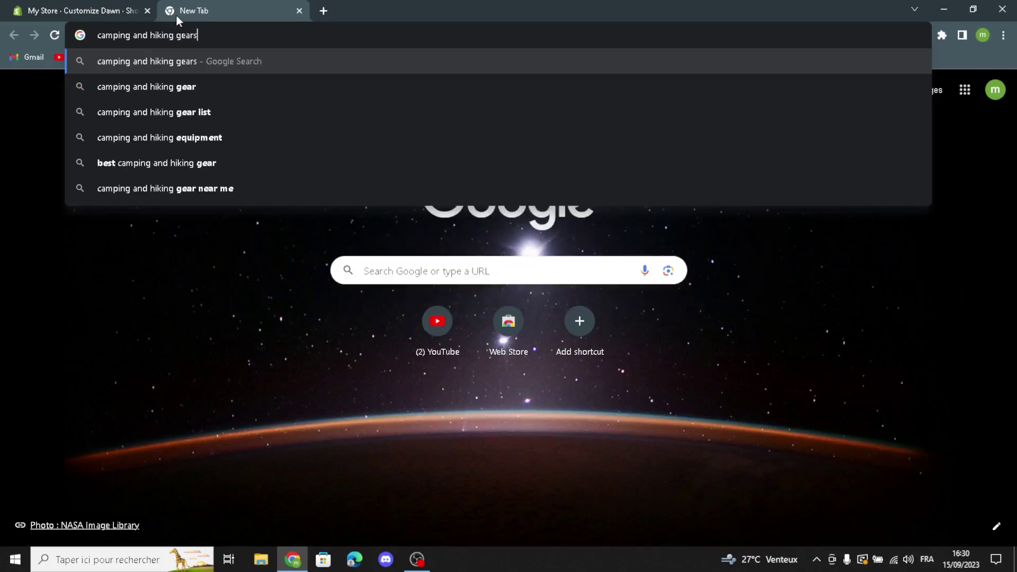
text( lo)
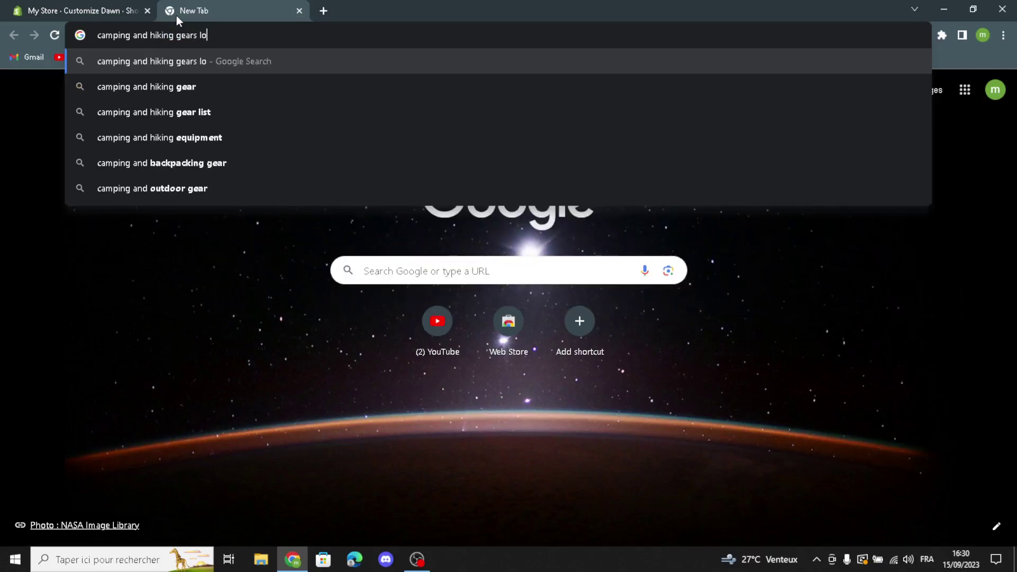
text(go idea)
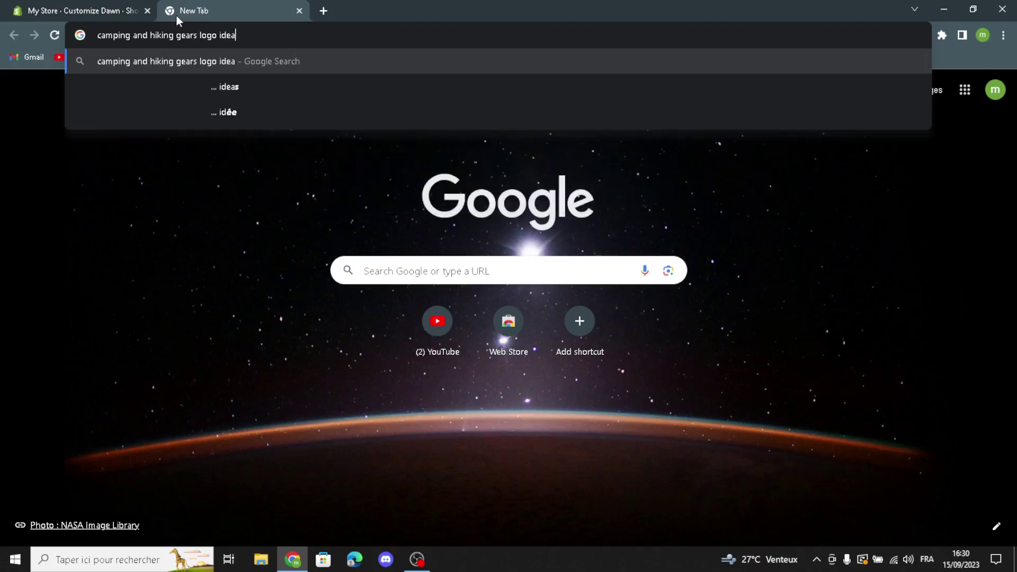
text(s)
key(Return)
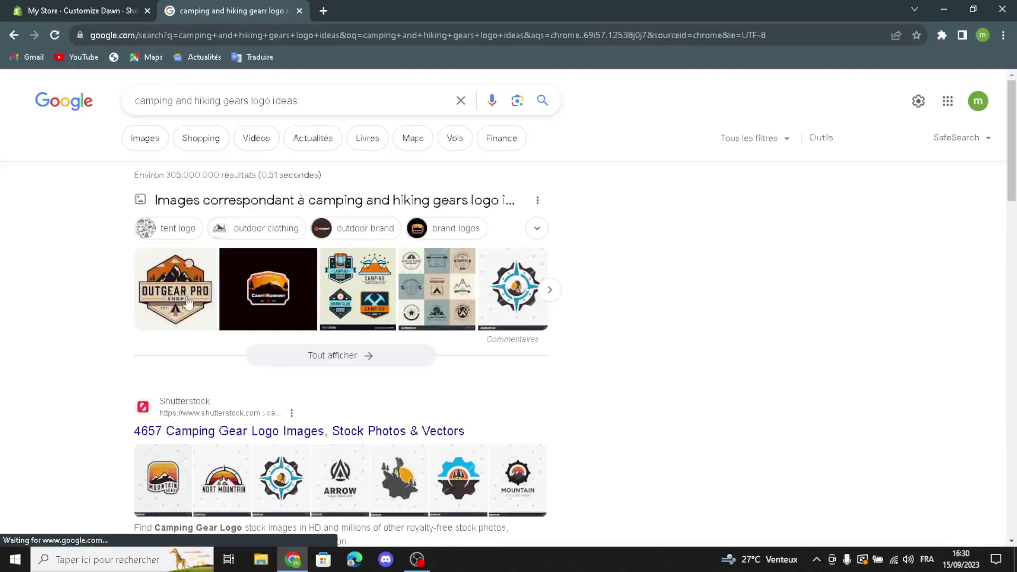
scroll(194, 300, right, 2)
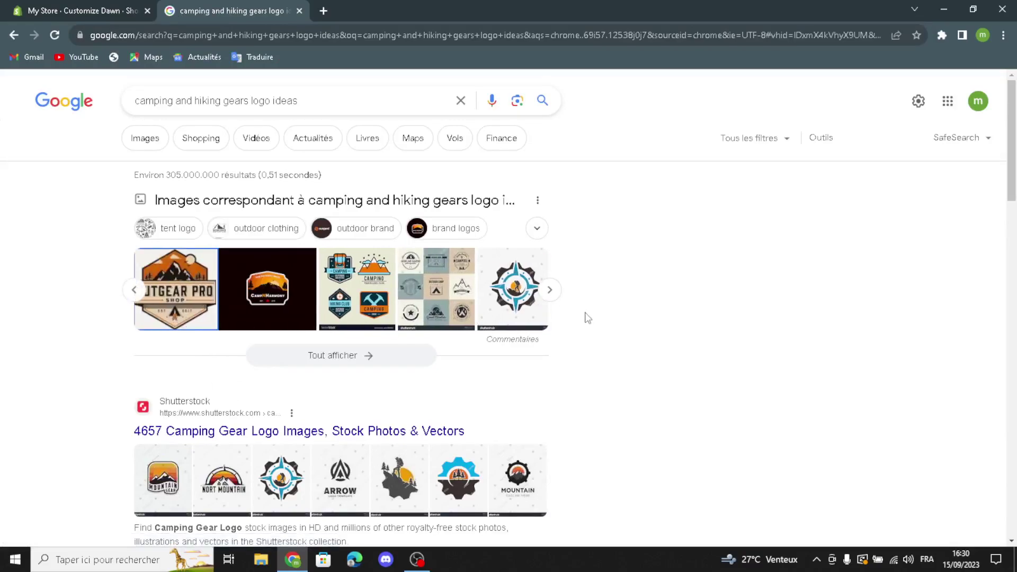
click(175, 289)
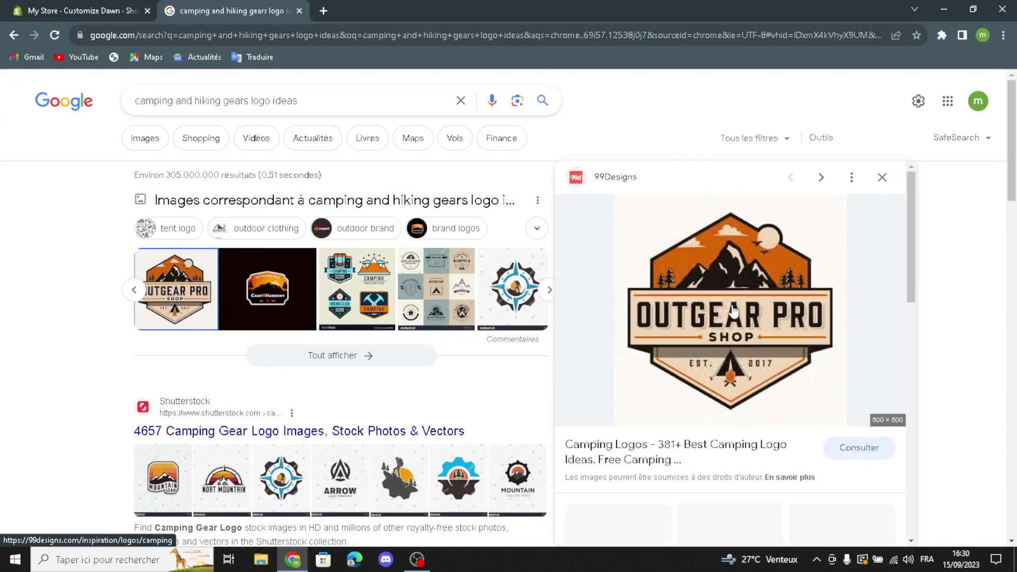
drag(630, 344, 550, 407)
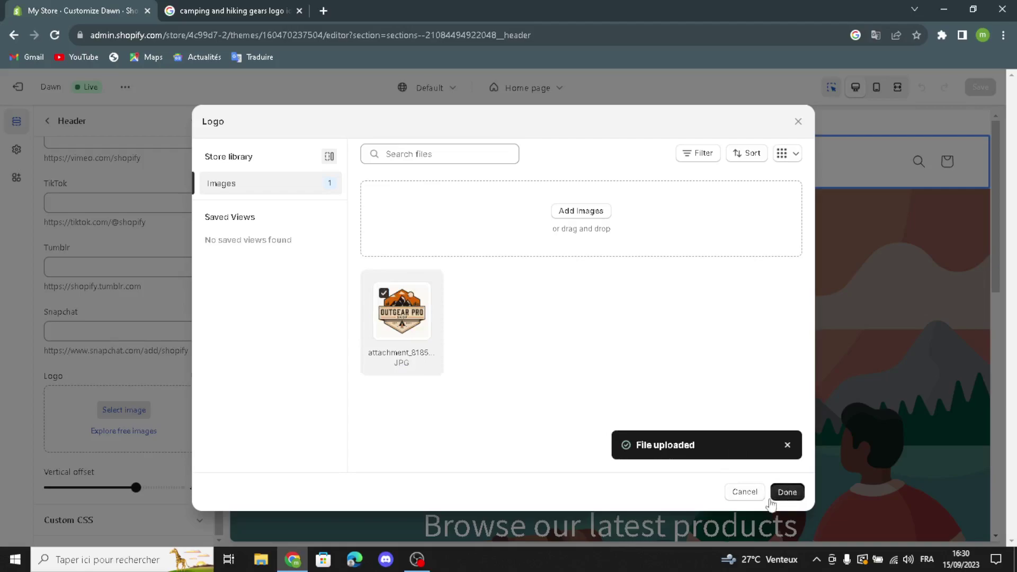
Set the uploaded Outgear Pro image as the header logo at 90px desktop width
click(787, 491)
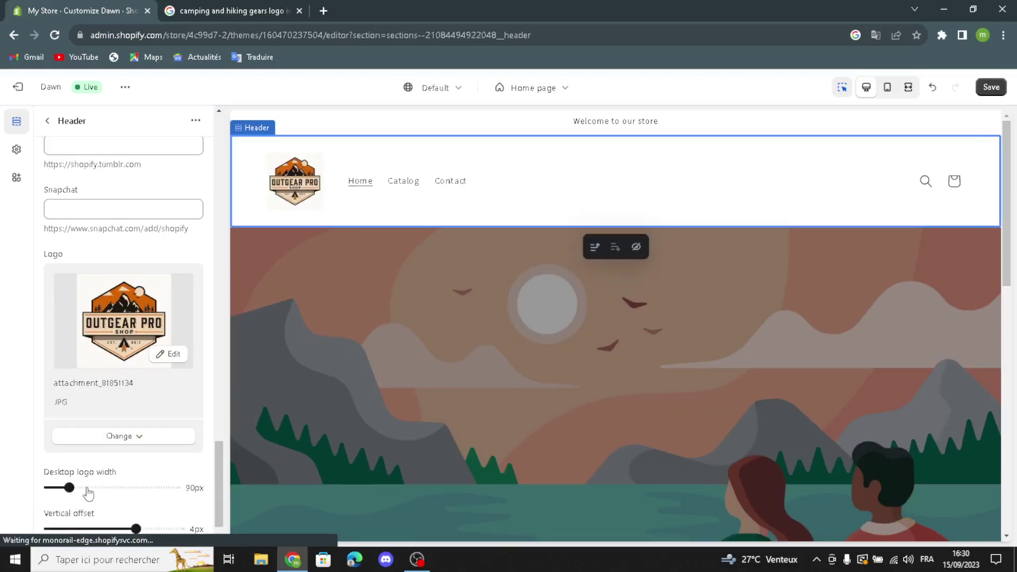
scroll(97, 477, up, 1)
scroll(67, 320, down, 2)
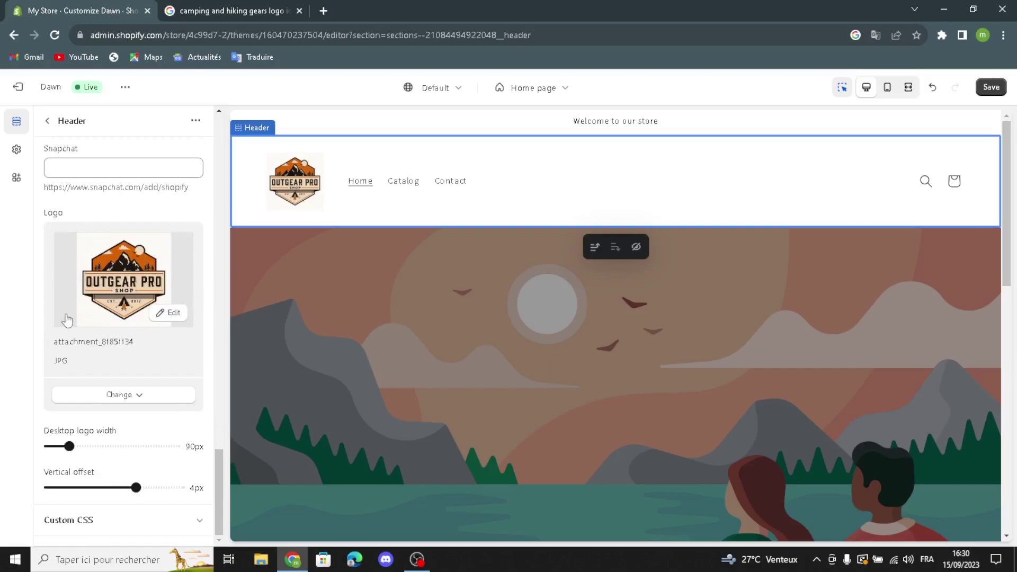
Leave the Header settings and open the Image banner section's settings
click(48, 122)
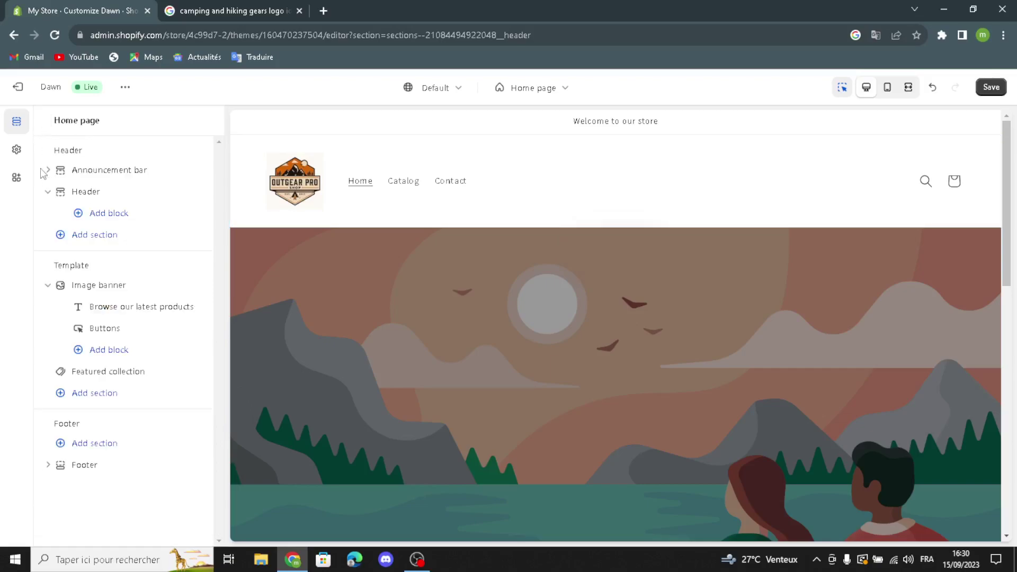
click(71, 285)
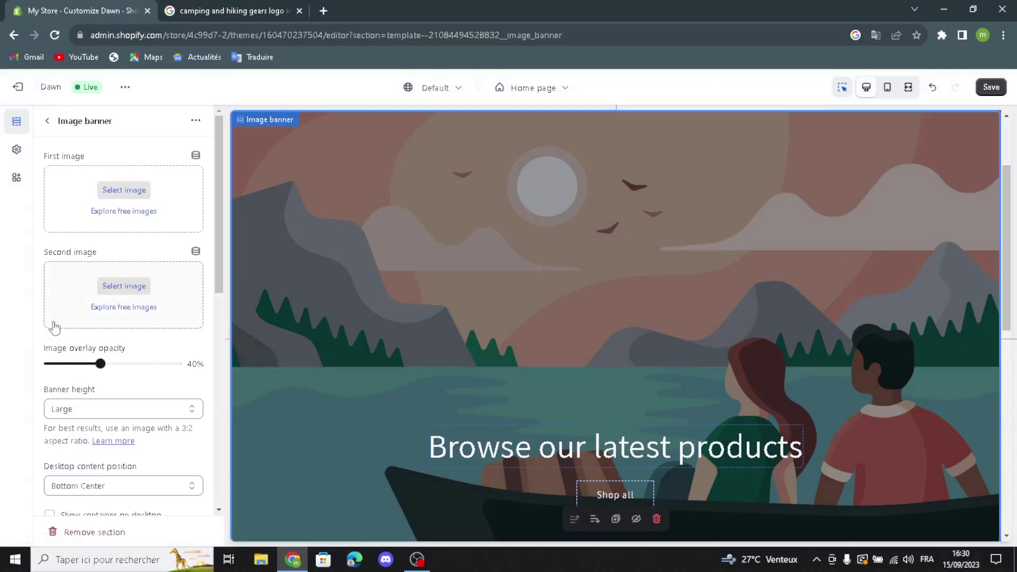
Open the banner's First image picker and search Google Images for 'camping and hiking gears'
click(110, 189)
click(233, 10)
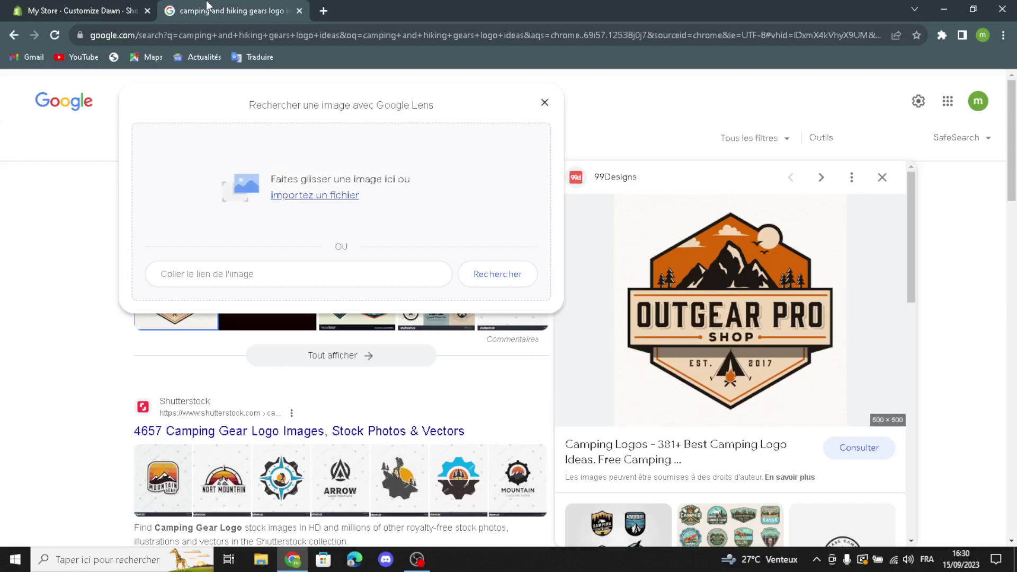
click(557, 108)
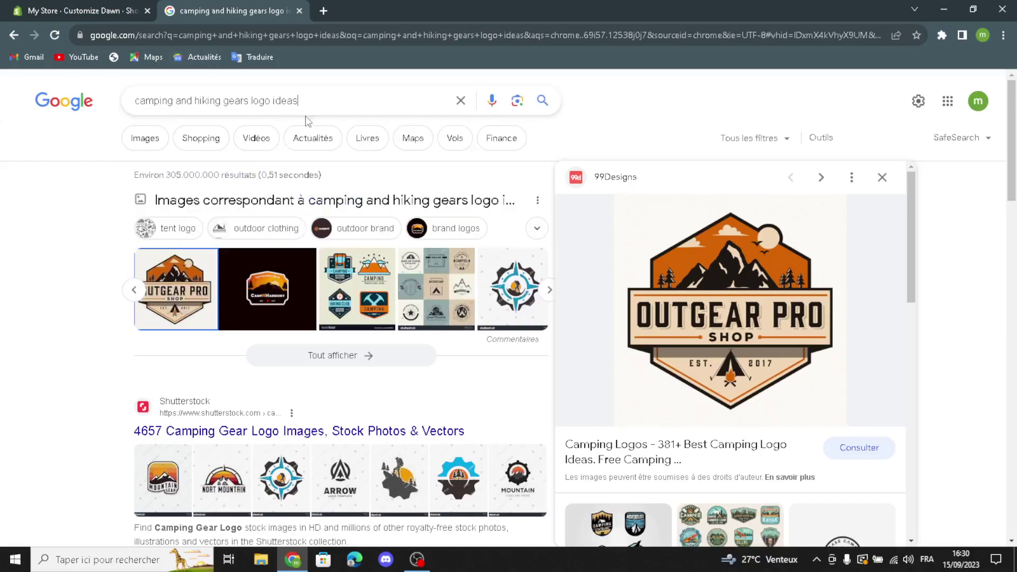
drag(306, 121, 253, 119)
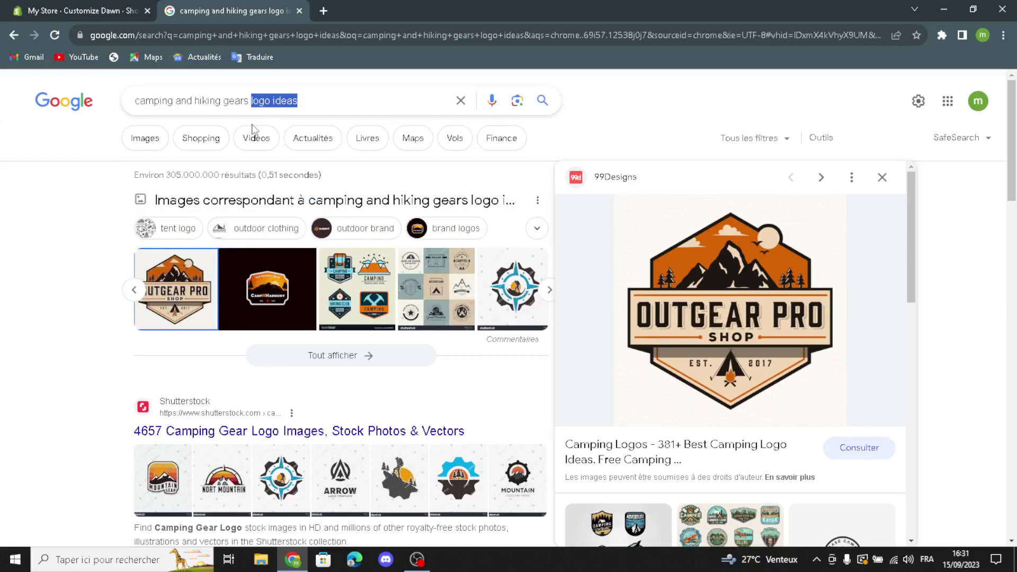
key(BackSpace)
key(Return)
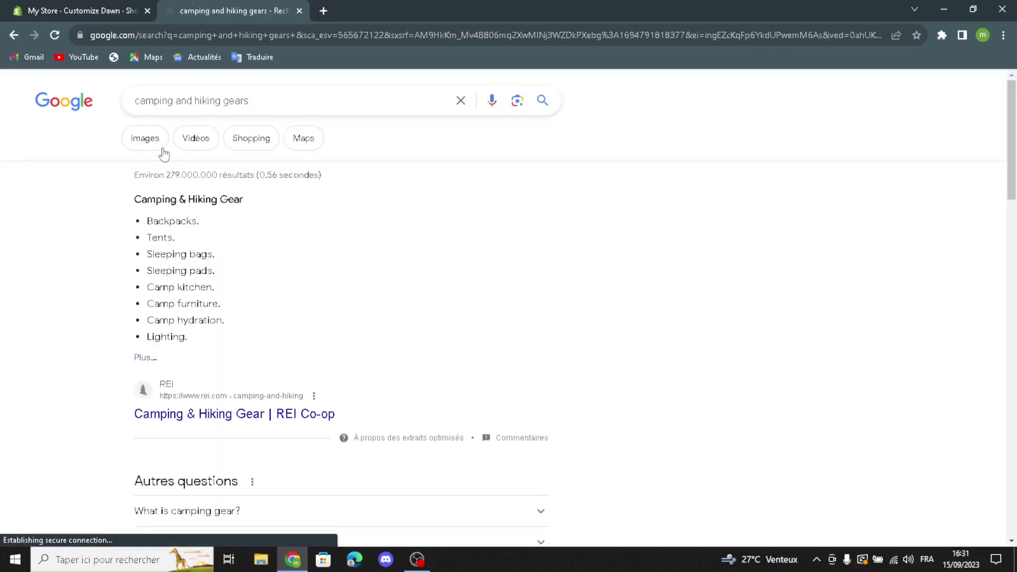
click(146, 138)
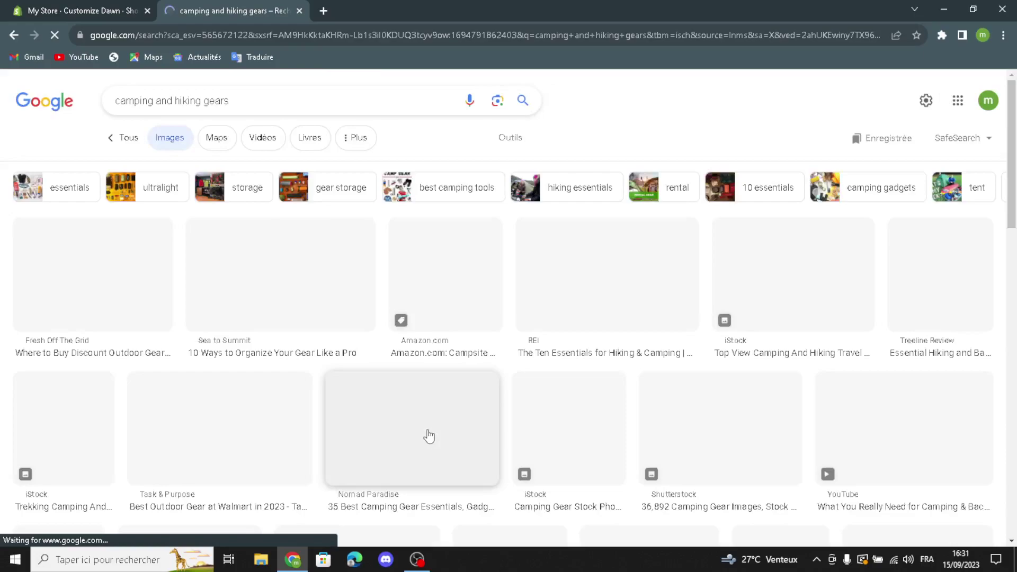
Find the Trekking Mont Blanc gear photo and drag it into Shopify's image picker
scroll(426, 432, down, 1)
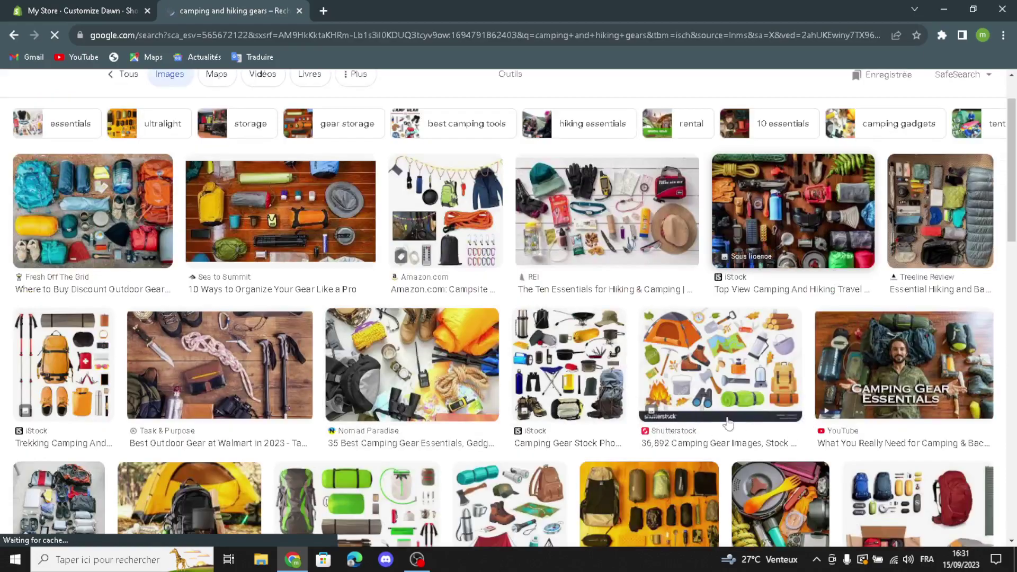
click(926, 349)
scroll(402, 389, down, 2)
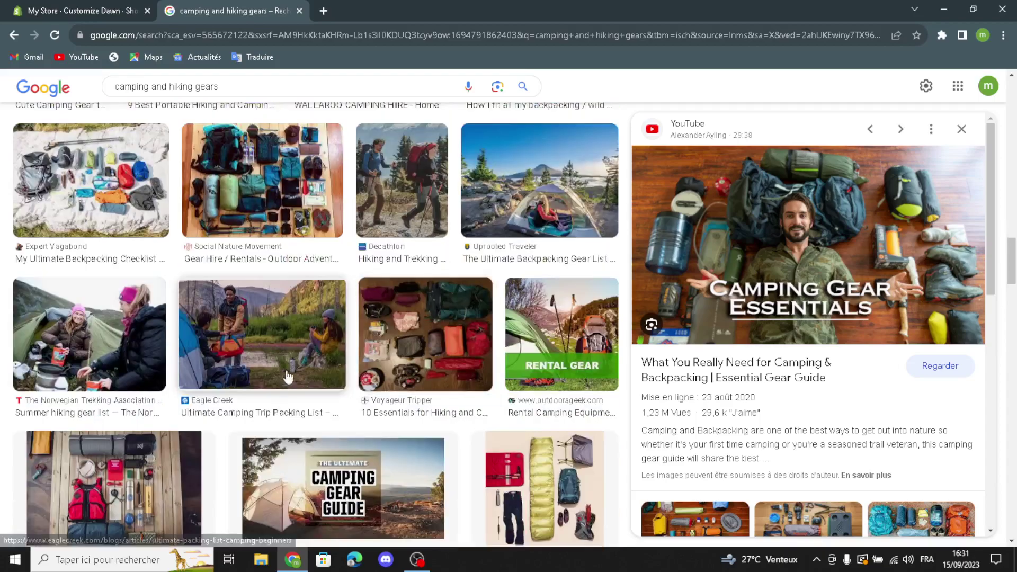
scroll(247, 461, down, 6)
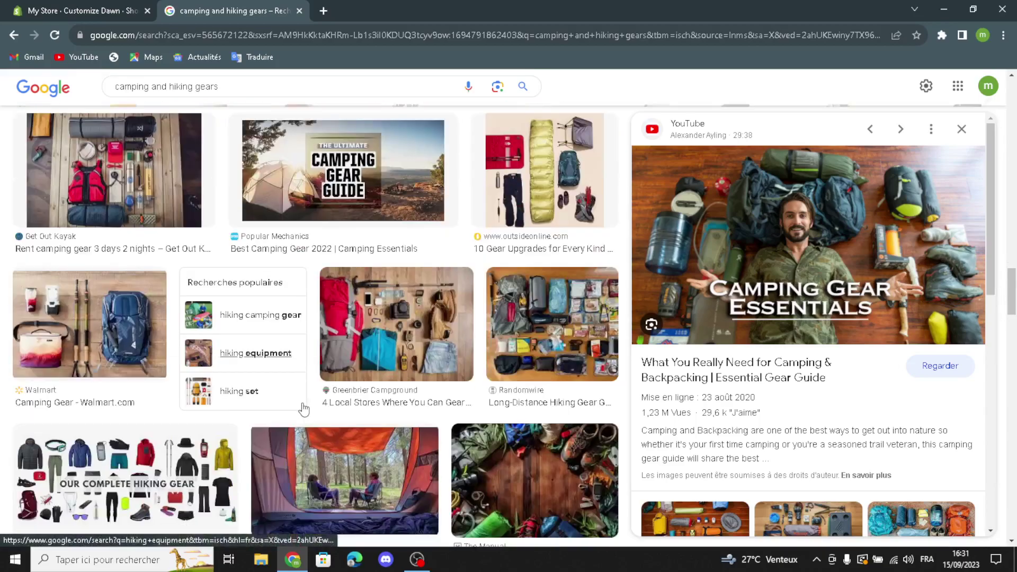
scroll(302, 408, down, 4)
scroll(313, 404, down, 1)
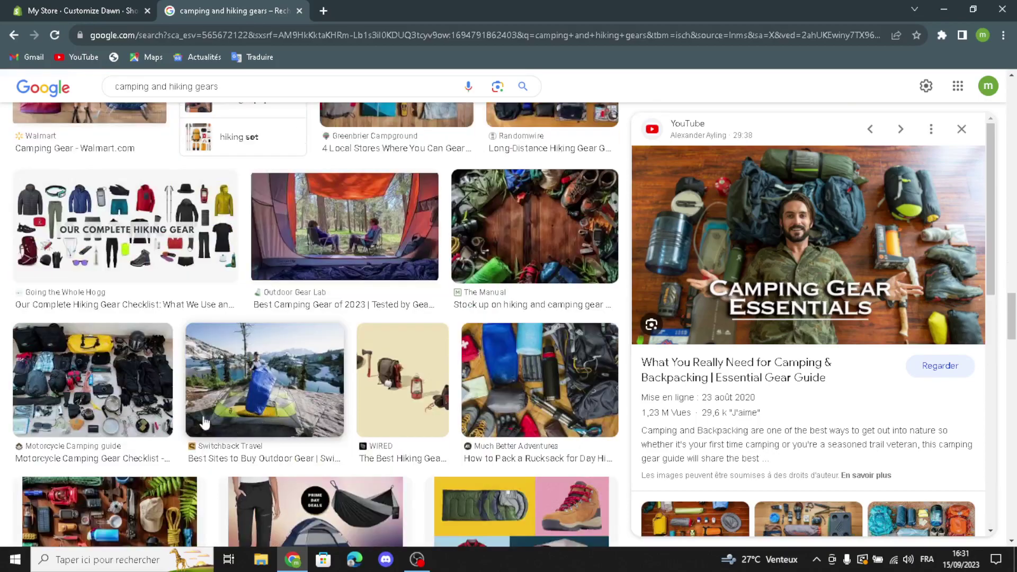
scroll(159, 403, down, 2)
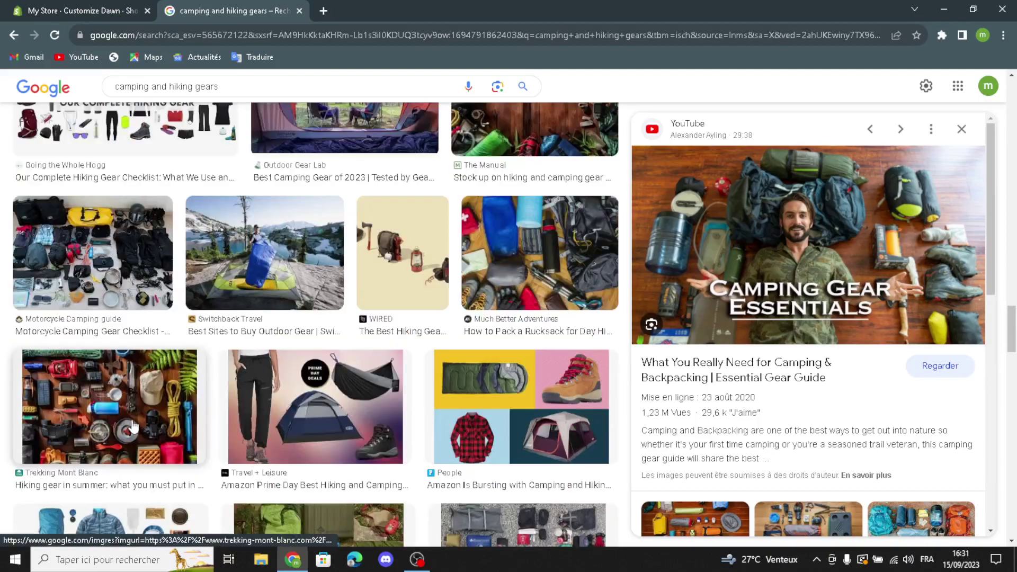
click(146, 428)
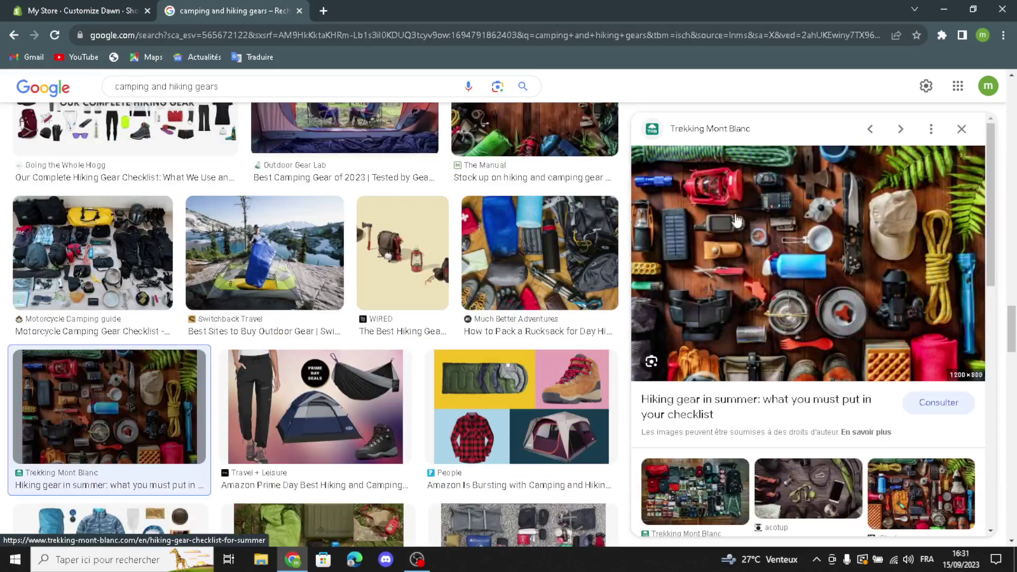
drag(834, 270, 456, 320)
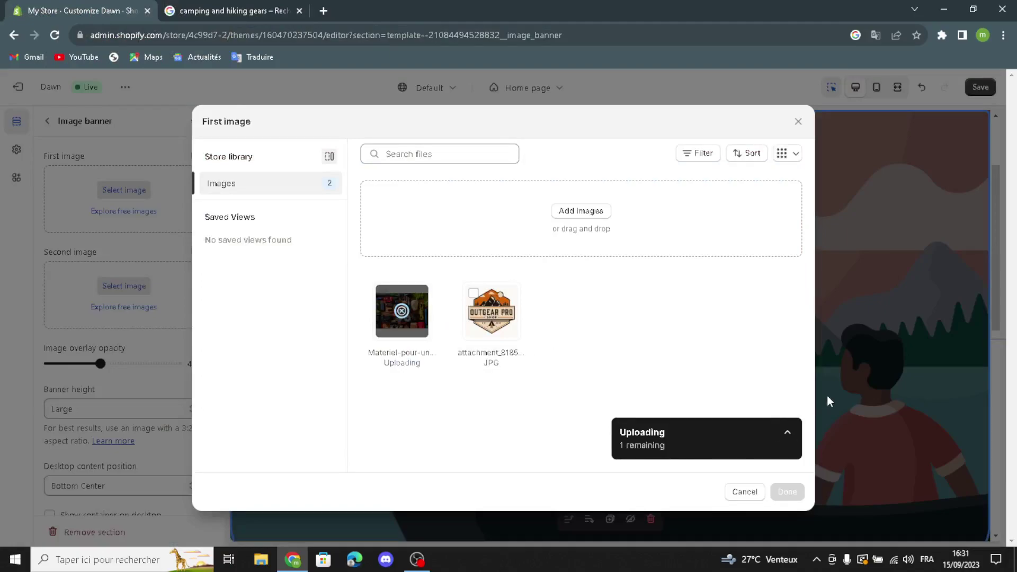
Use the gear photo as first image, keeping Large height and Bottom Center, with a desktop container
click(744, 491)
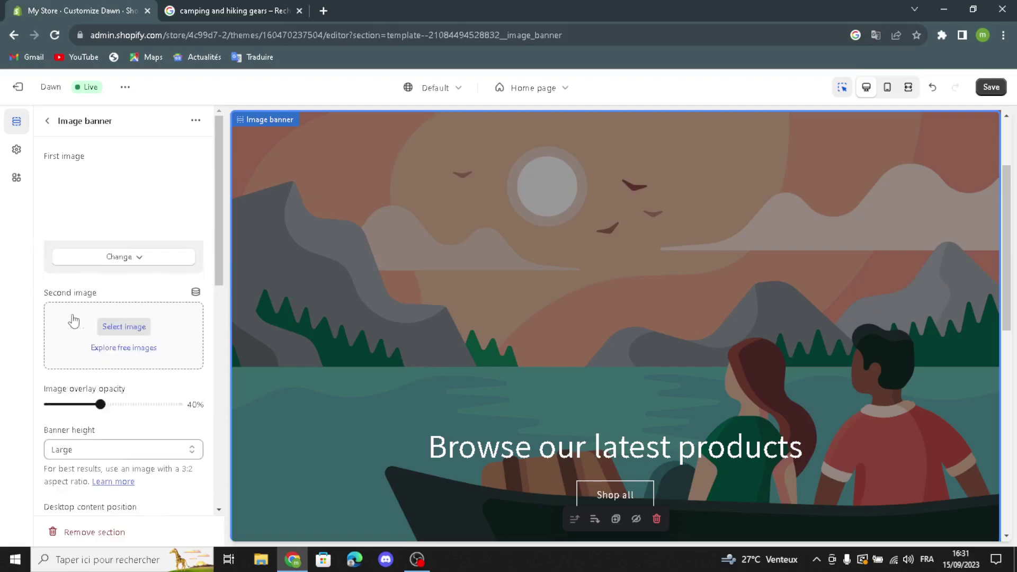
scroll(86, 460, down, 1)
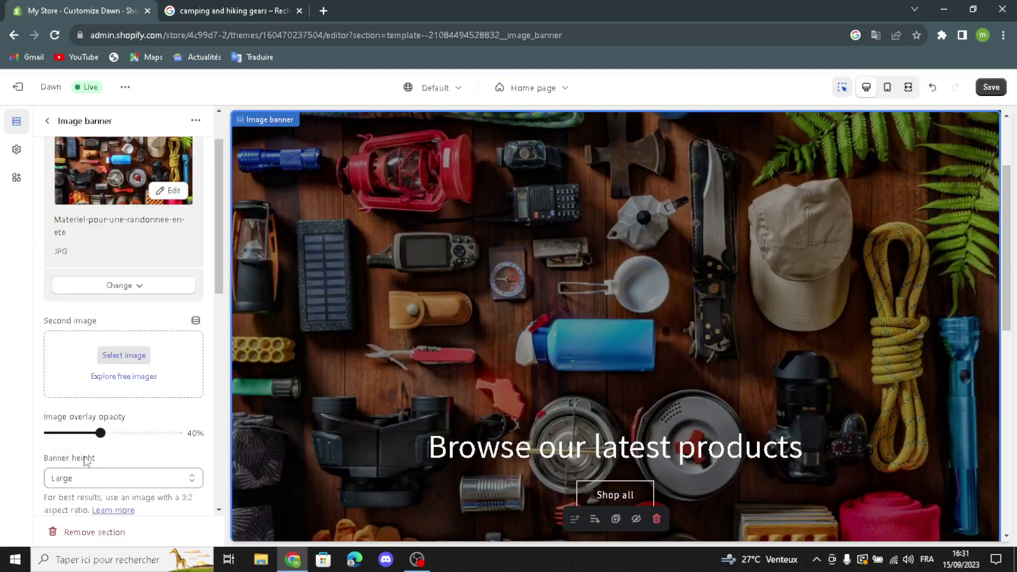
click(78, 482)
click(79, 484)
scroll(103, 466, down, 2)
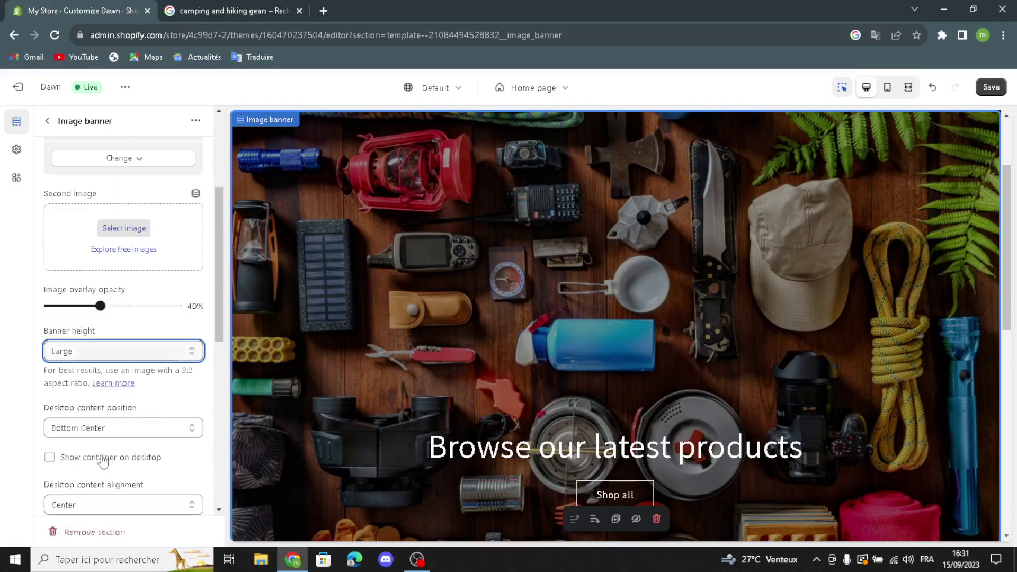
click(86, 349)
click(84, 350)
click(75, 427)
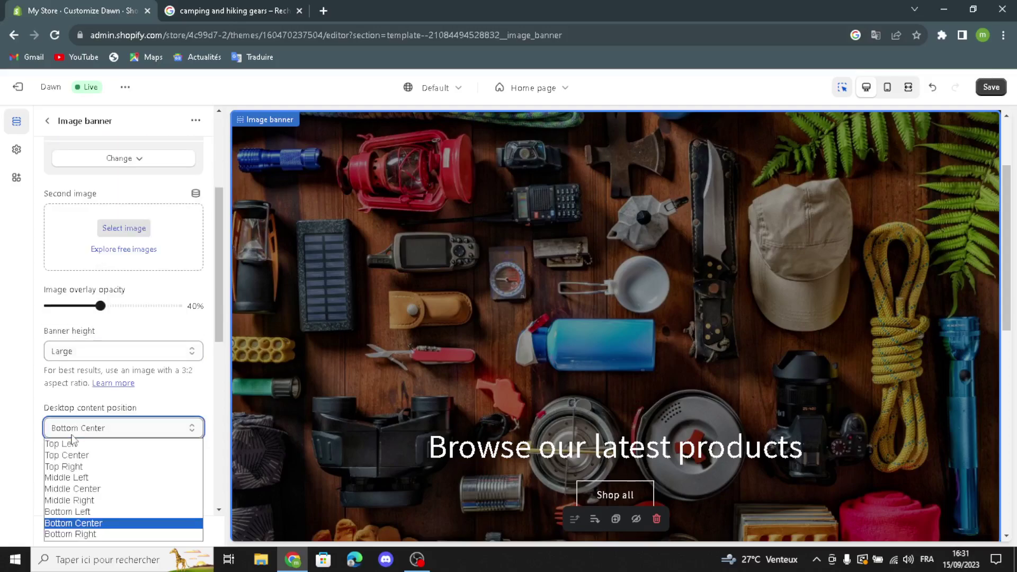
click(73, 435)
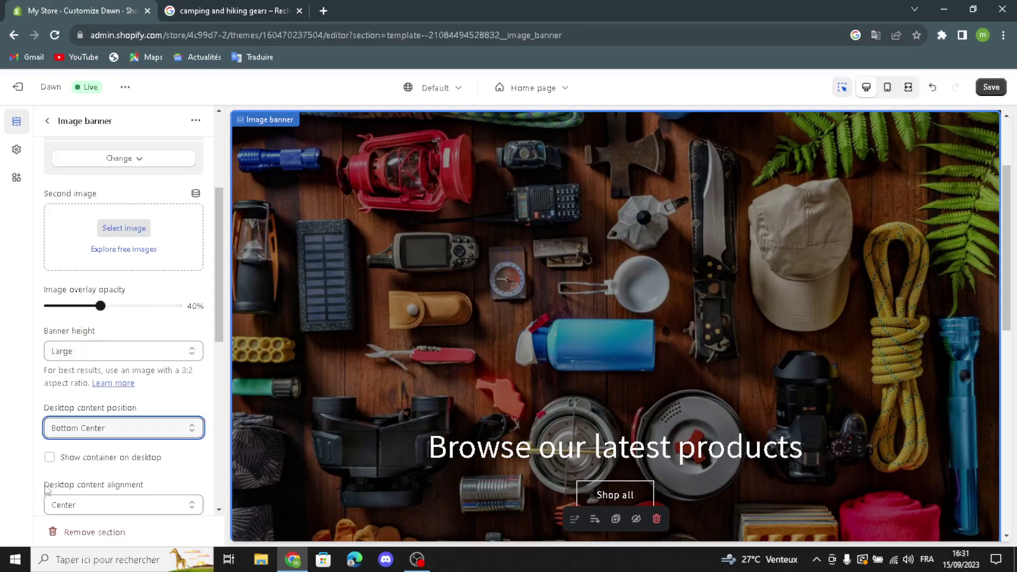
click(49, 456)
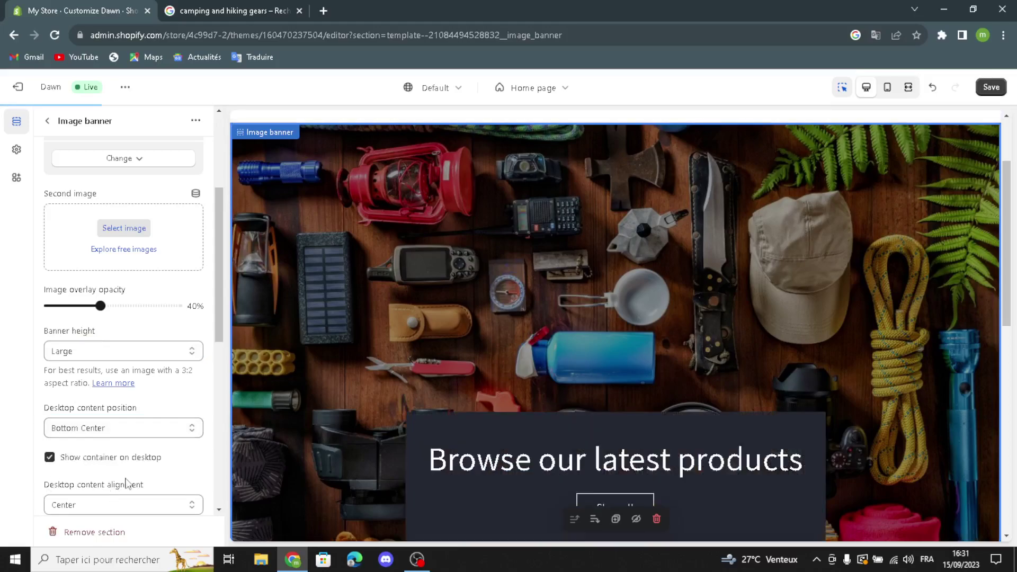
Keep Center alignment, stack images on mobile, and show the container on mobile
scroll(127, 483, down, 2)
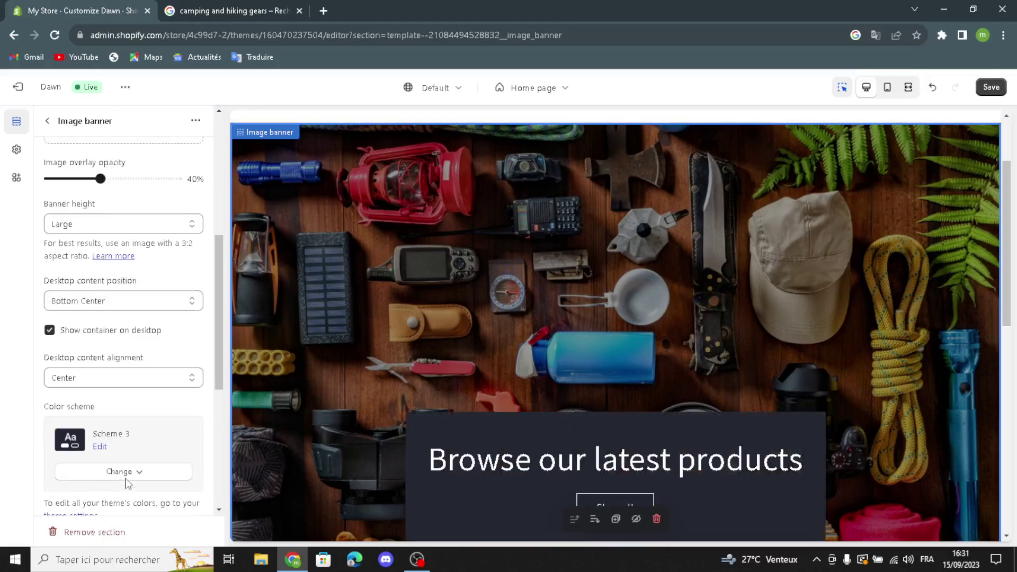
click(84, 376)
click(85, 377)
scroll(99, 431, down, 1)
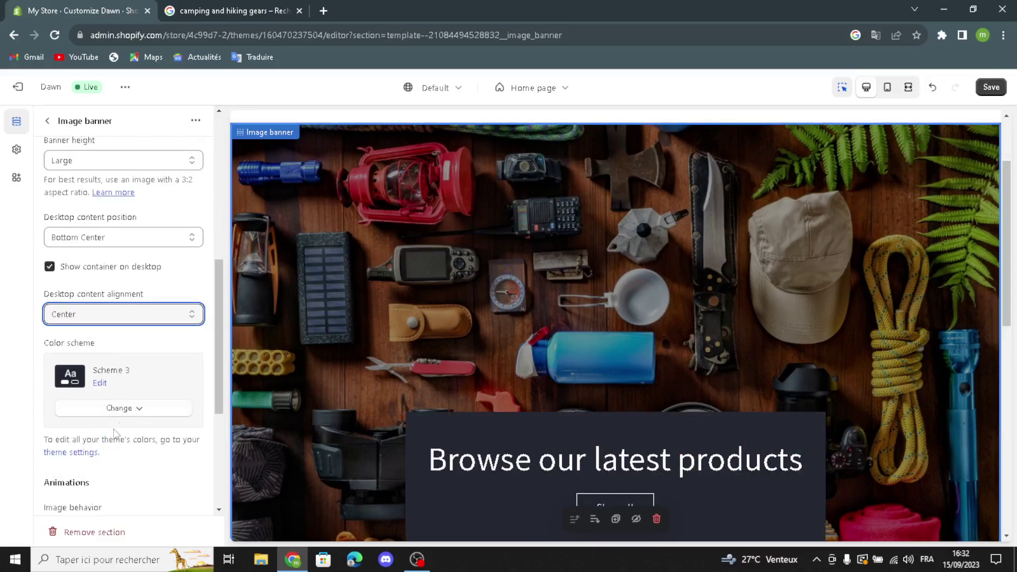
scroll(96, 506, down, 1)
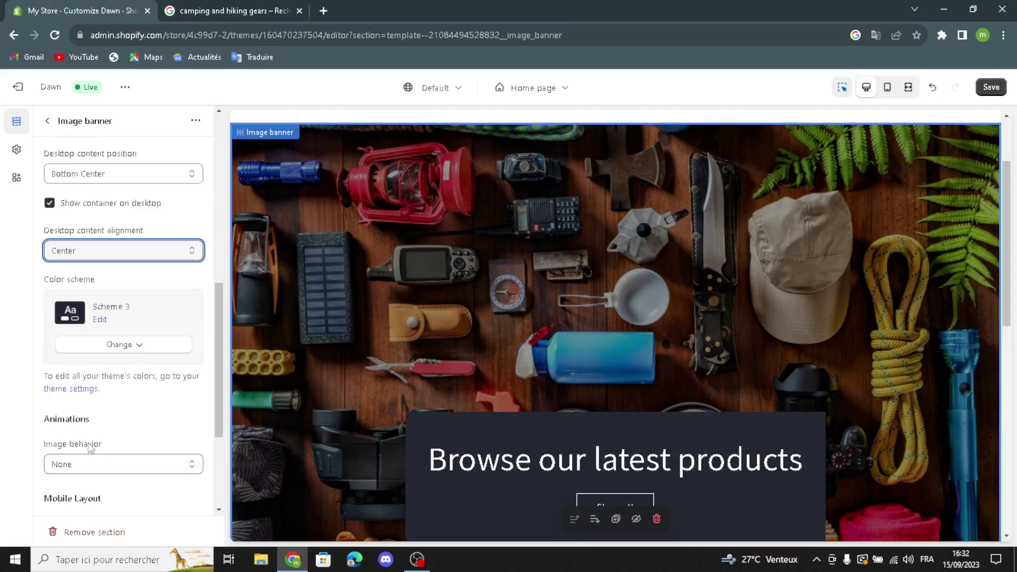
scroll(89, 446, down, 2)
click(50, 446)
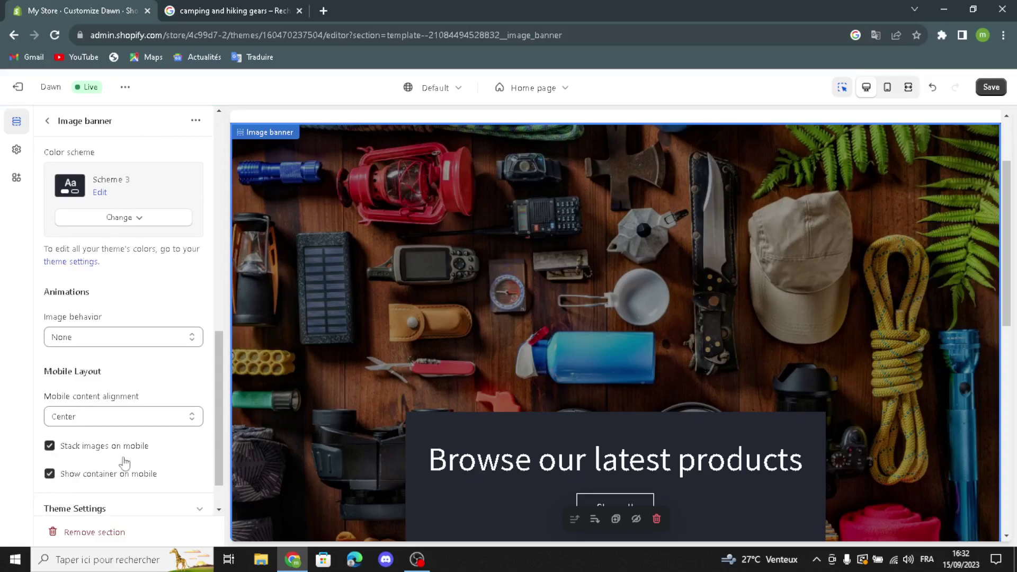
click(49, 473)
scroll(79, 477, down, 1)
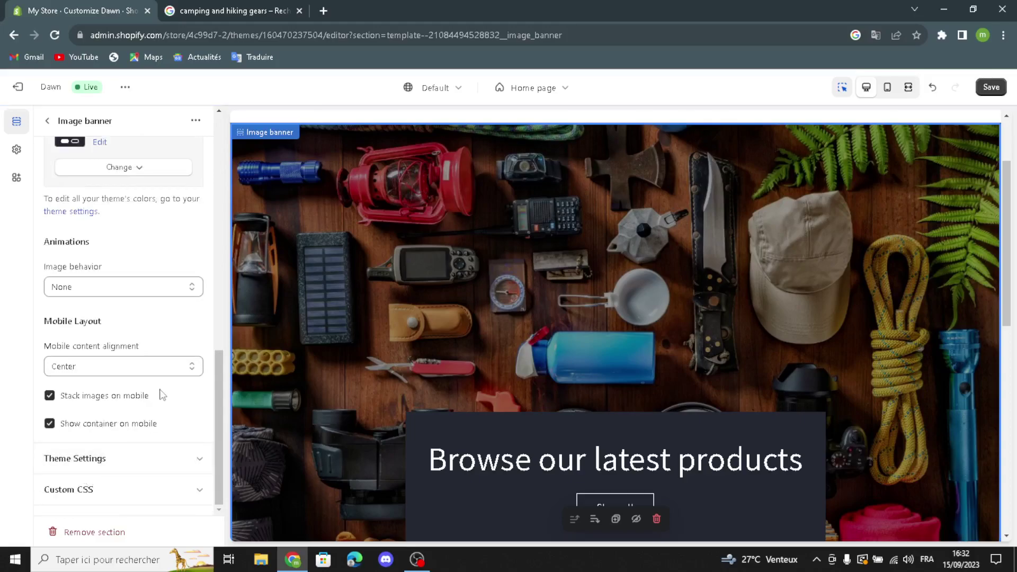
scroll(80, 204, up, 3)
click(48, 122)
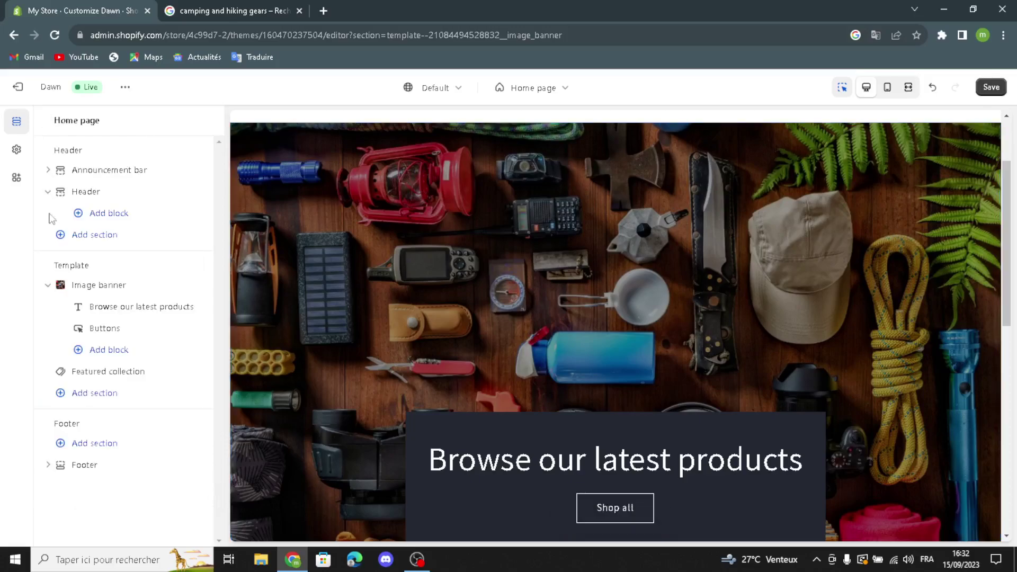
Generate Expert-tone banner heading suggestions from the description 'camping and hiking gear'
click(87, 309)
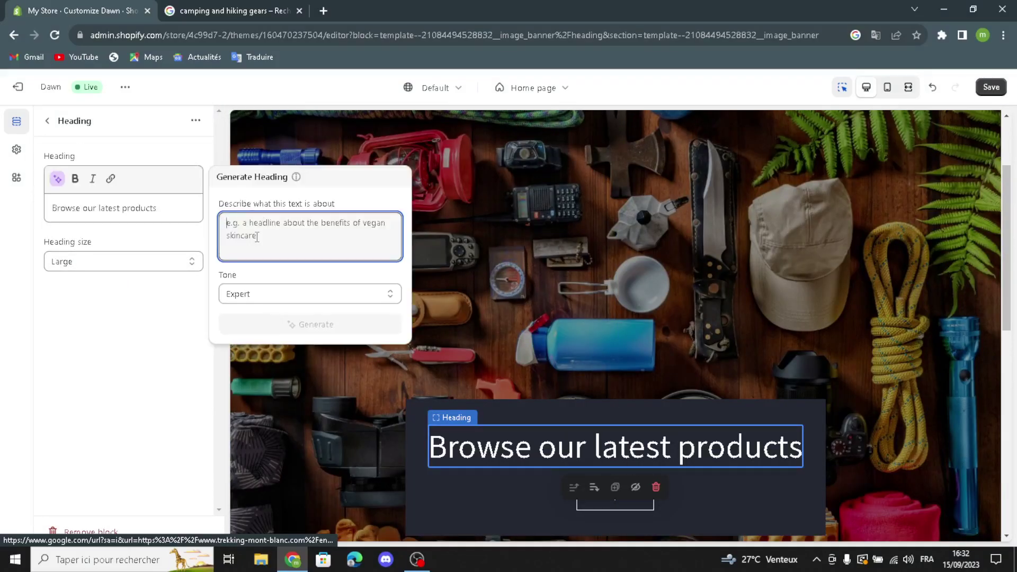
text(camp)
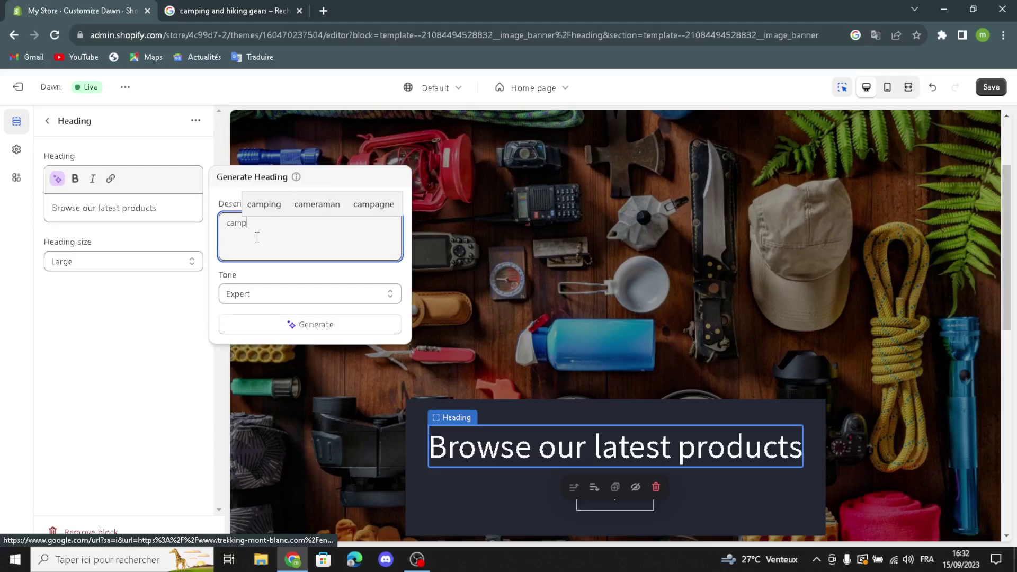
text(i,)
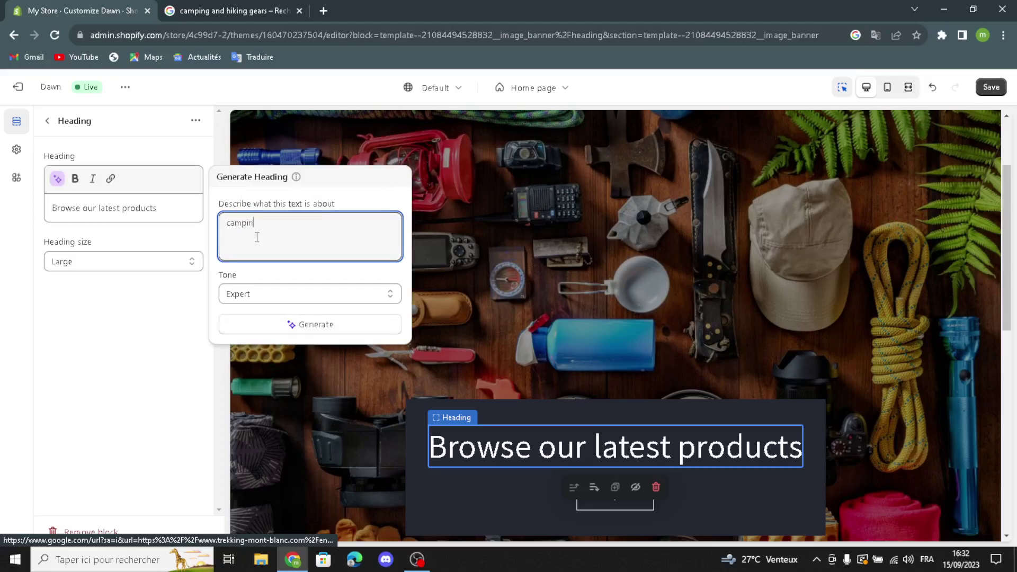
text(g and )
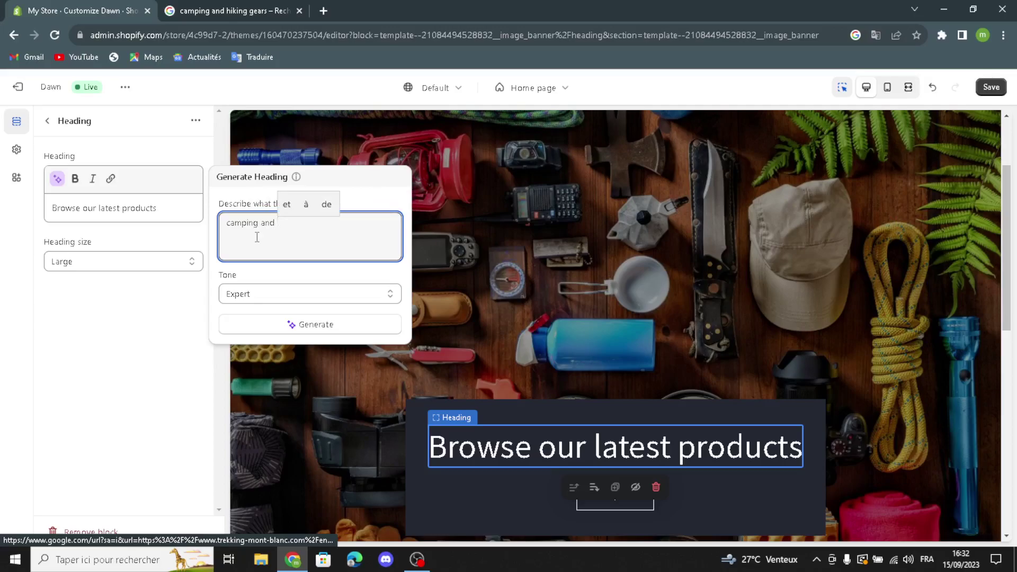
text(hiking g)
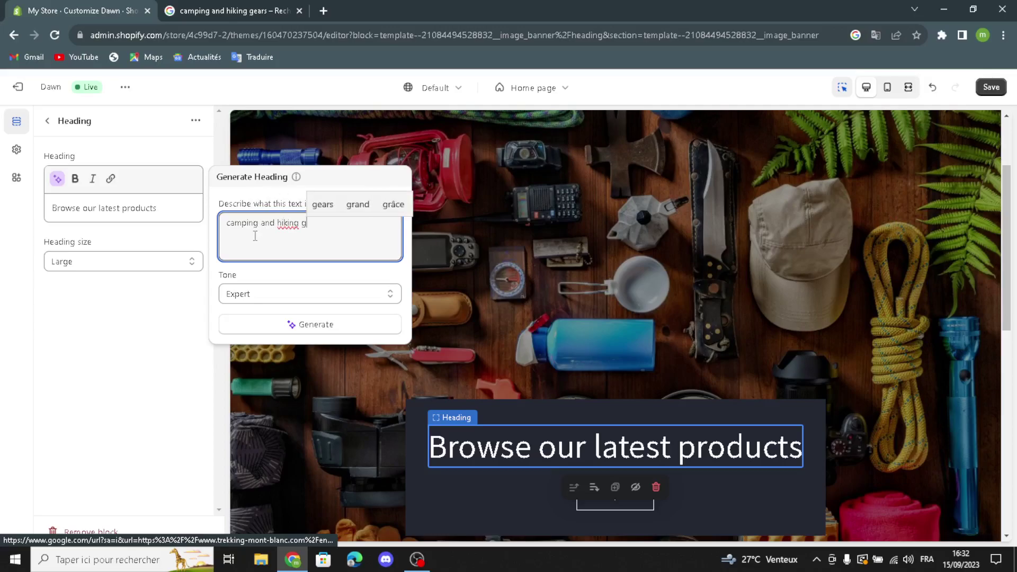
text(ea)
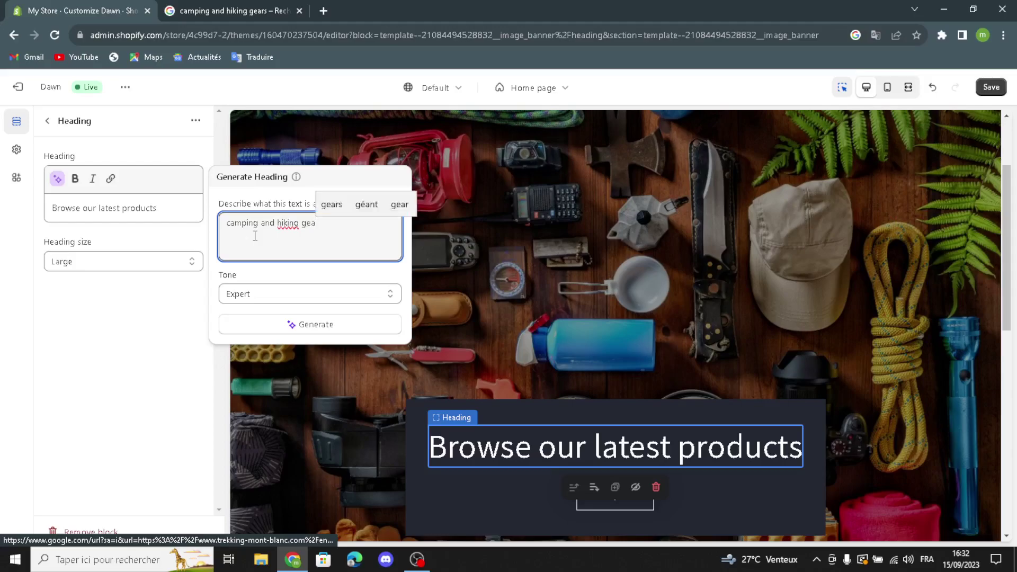
text(r)
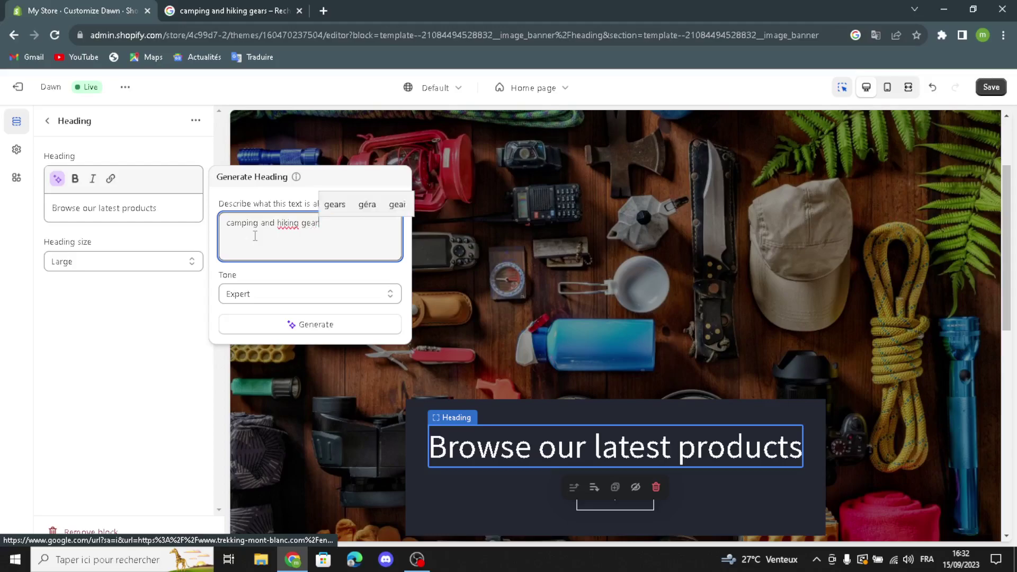
click(309, 324)
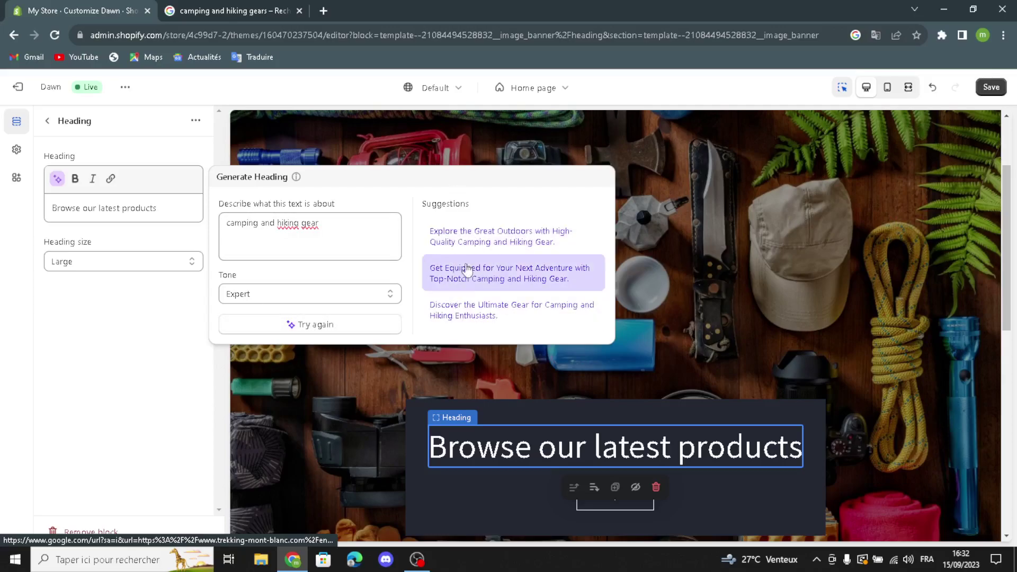
Apply the first suggestion, 'Explore the Great Outdoors with High-Quality Camping and Hiking Gear.', at Medium size
click(498, 237)
click(140, 287)
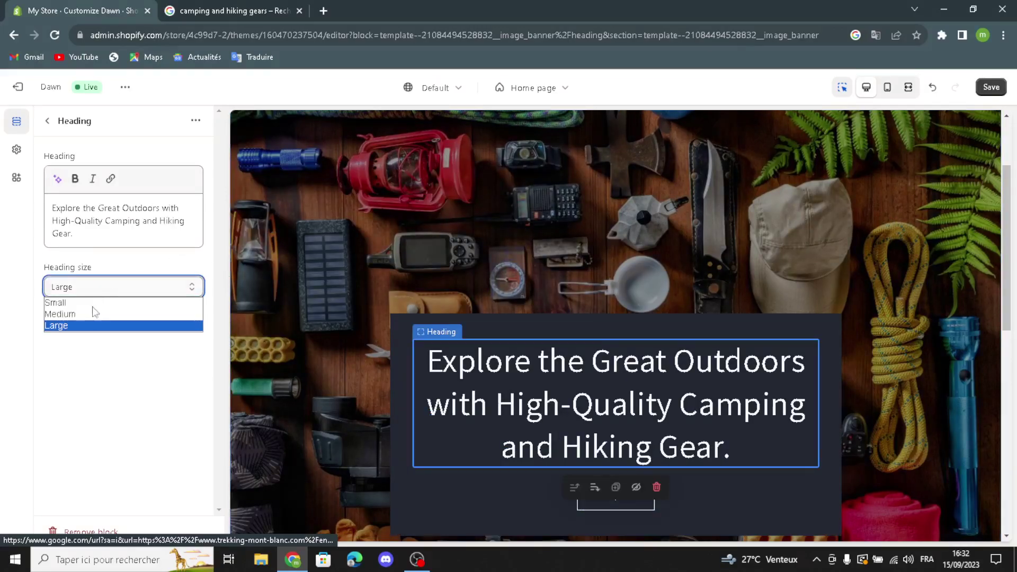
click(87, 312)
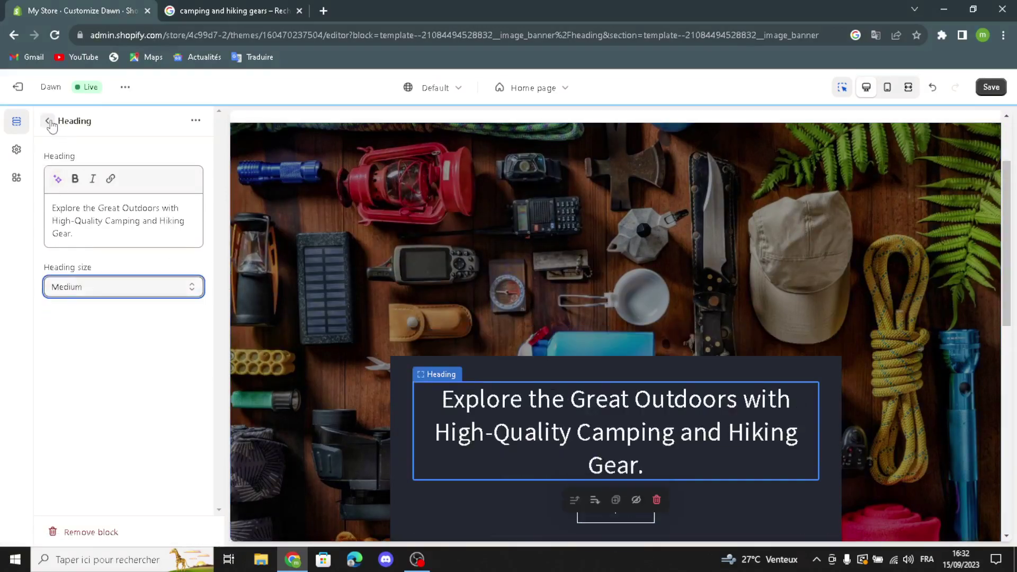
click(48, 122)
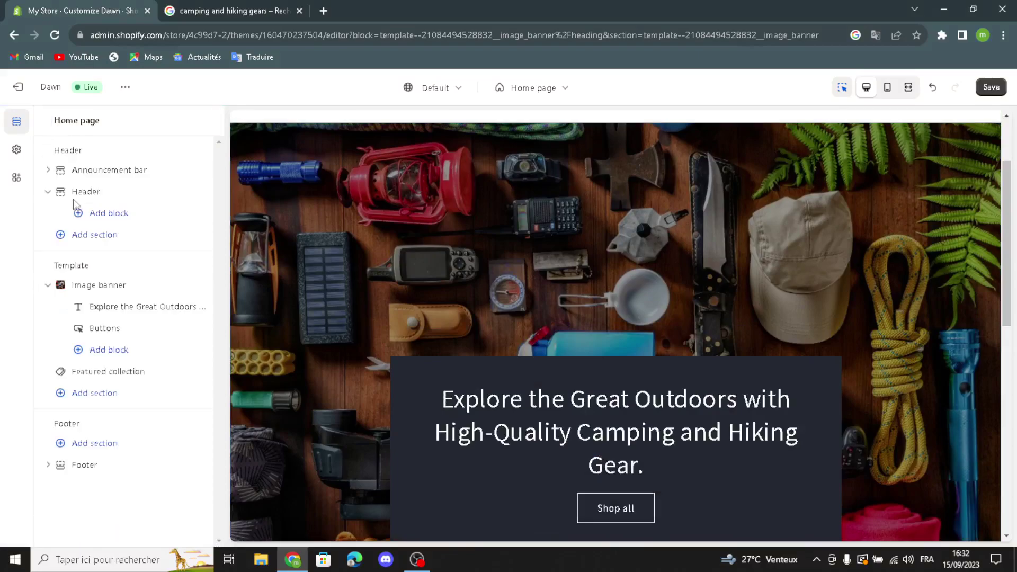
click(92, 328)
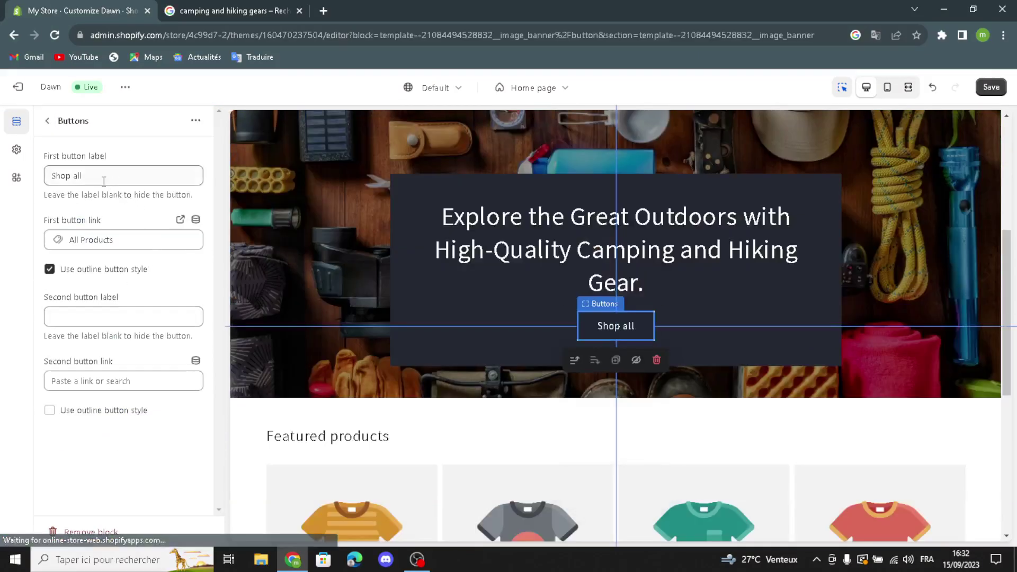
click(149, 180)
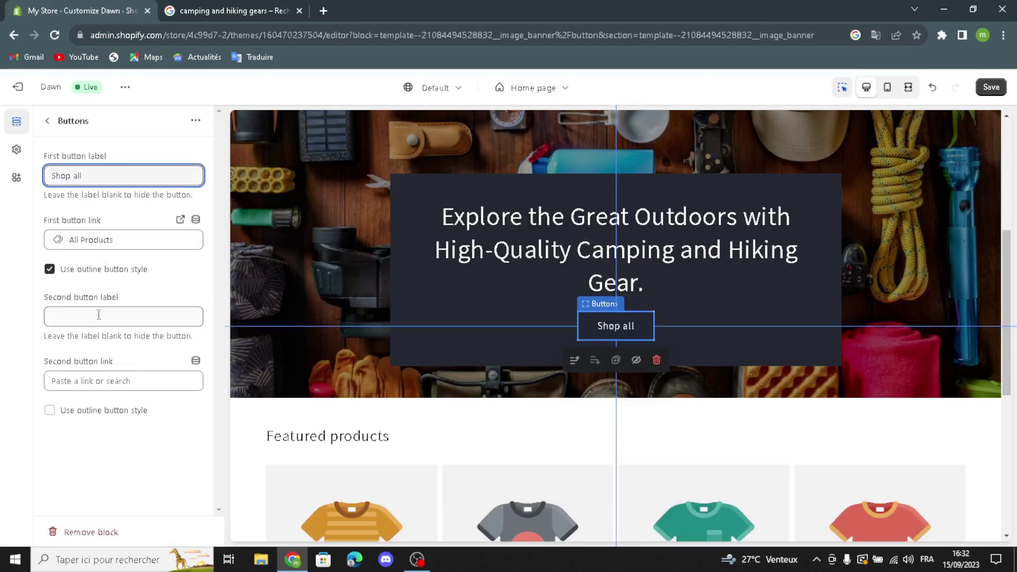
click(92, 315)
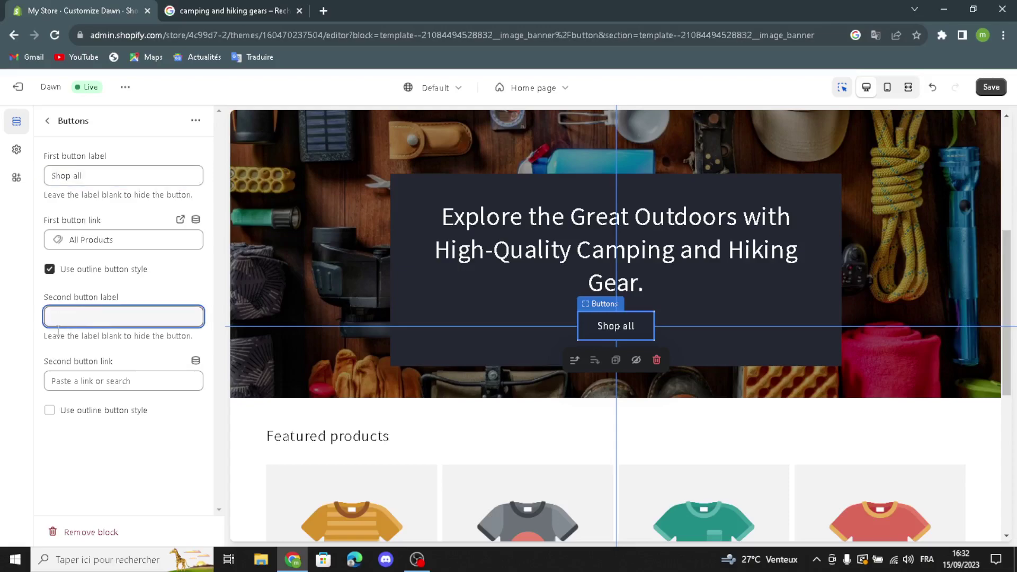
click(78, 382)
click(19, 400)
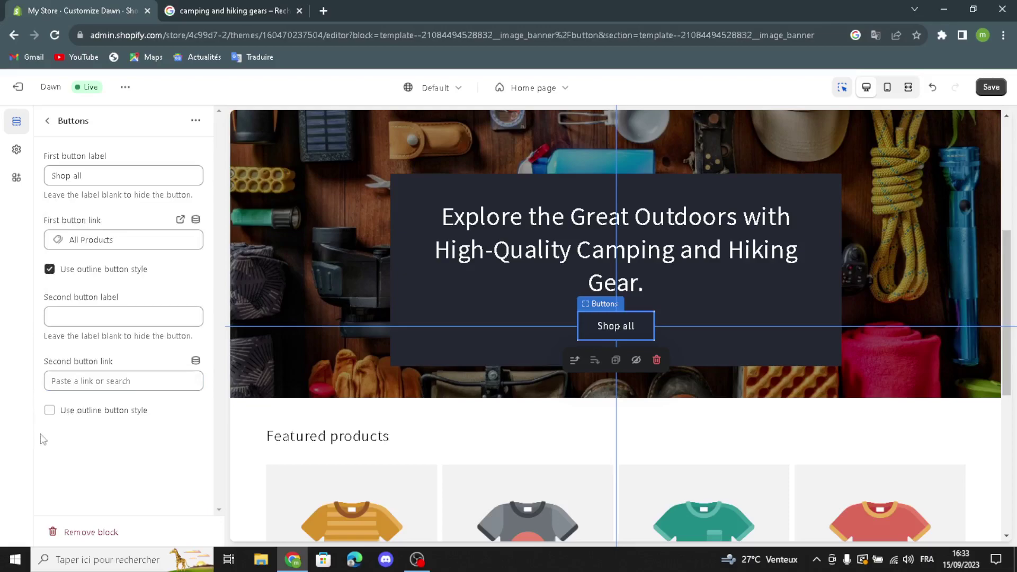
click(47, 121)
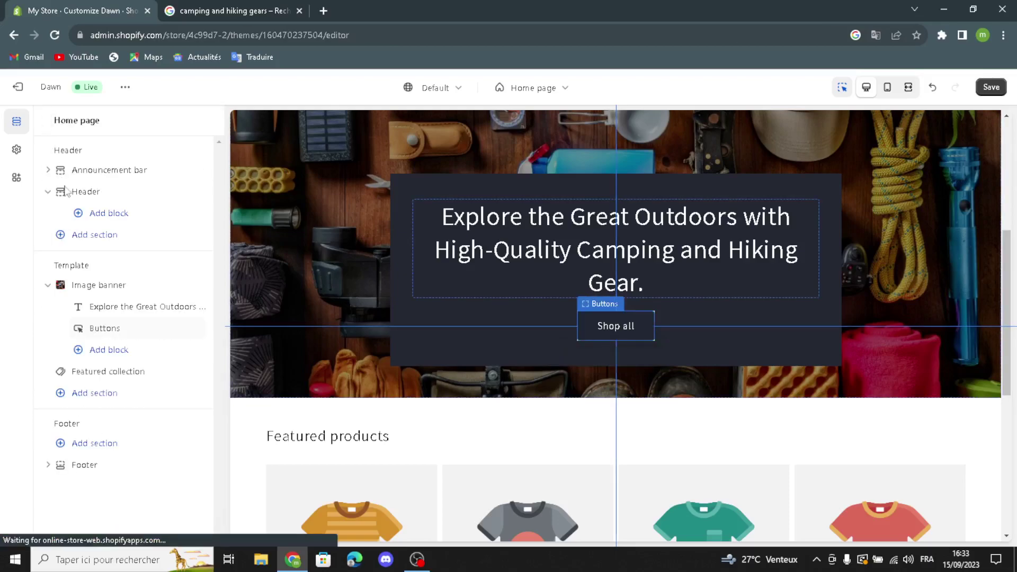
In Featured collection, generate AI heading suggestions from the description 'camping gears'
click(100, 372)
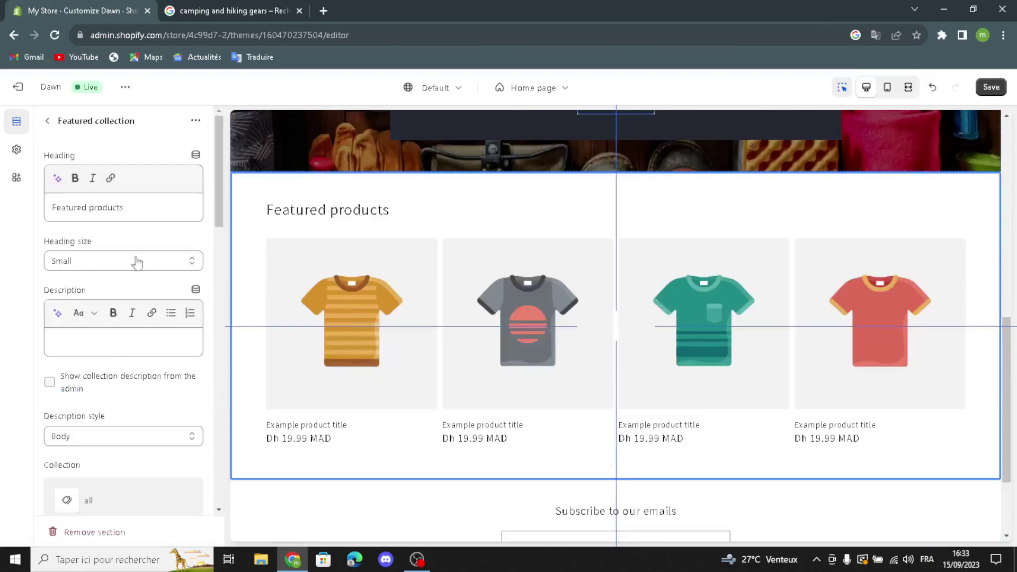
click(57, 178)
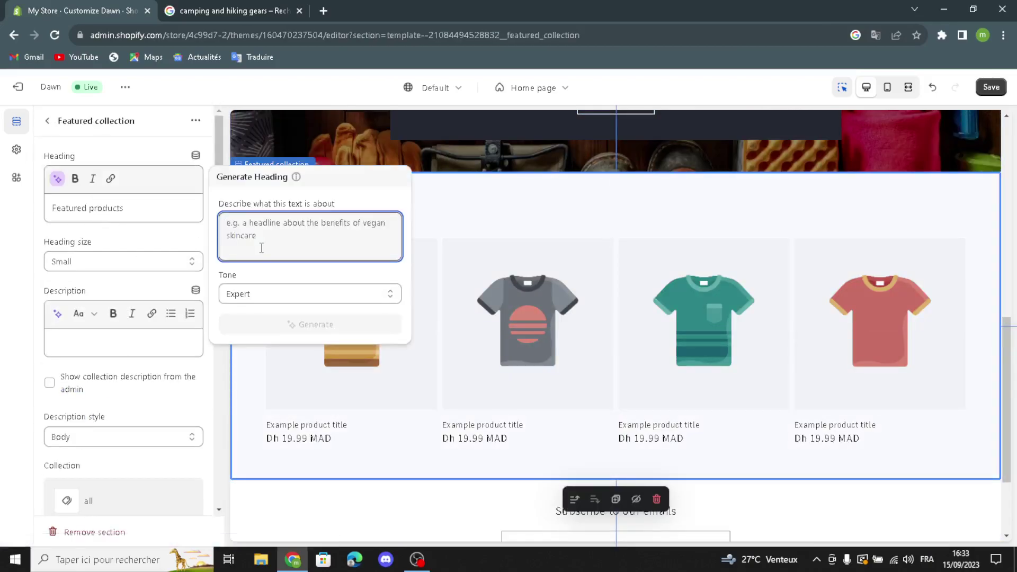
text(camping )
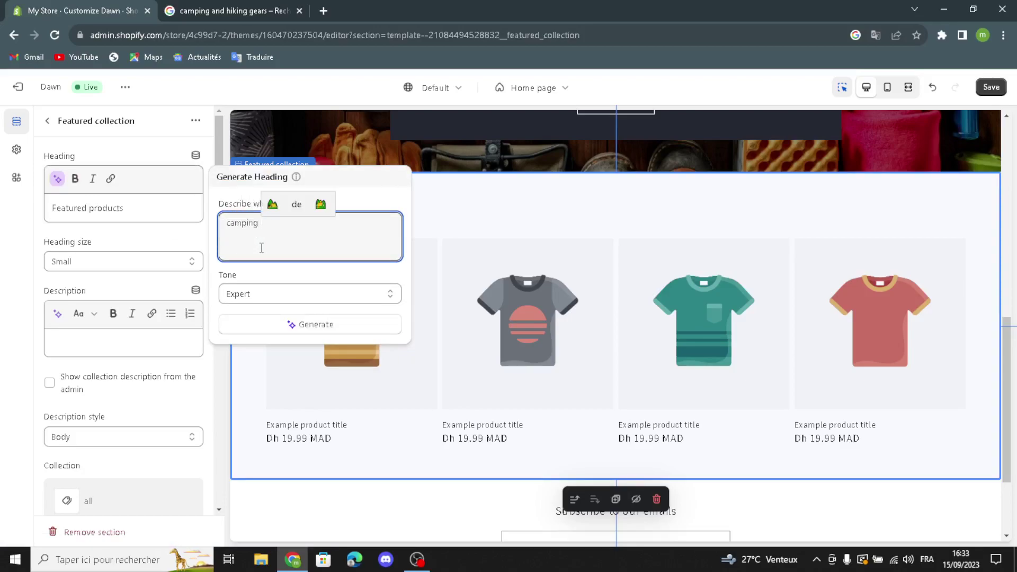
text(gear)
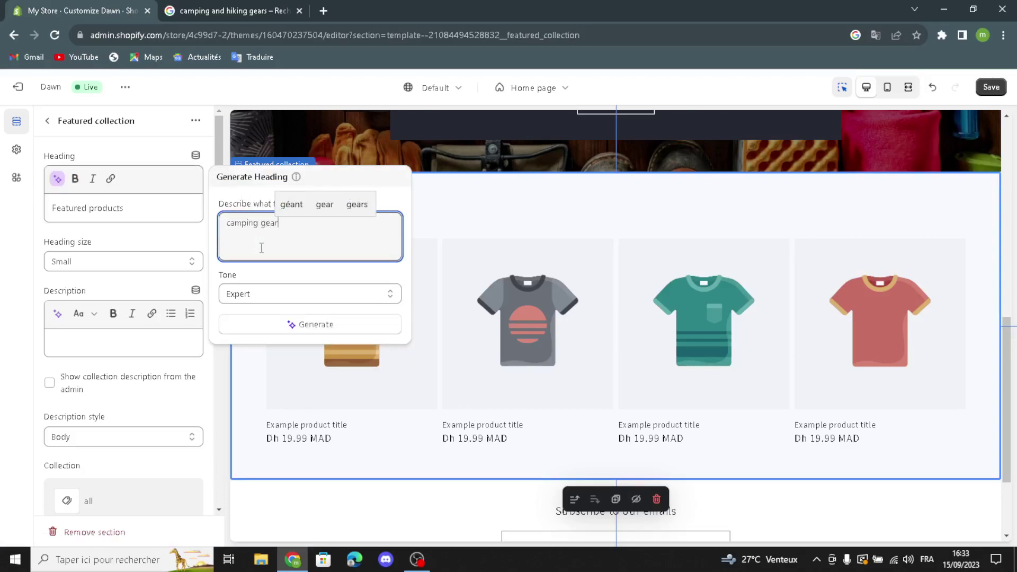
text(s)
key(Return)
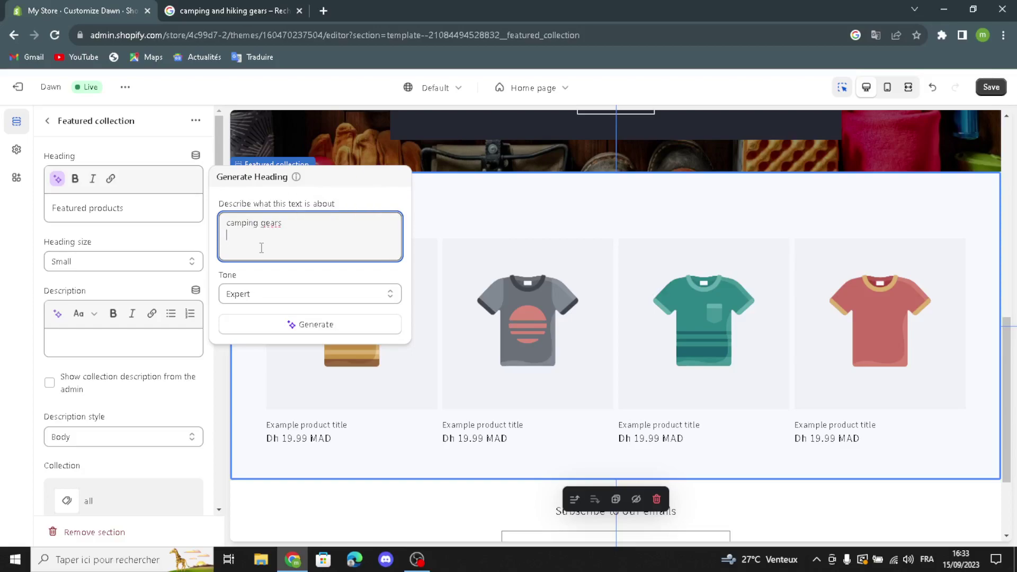
click(268, 327)
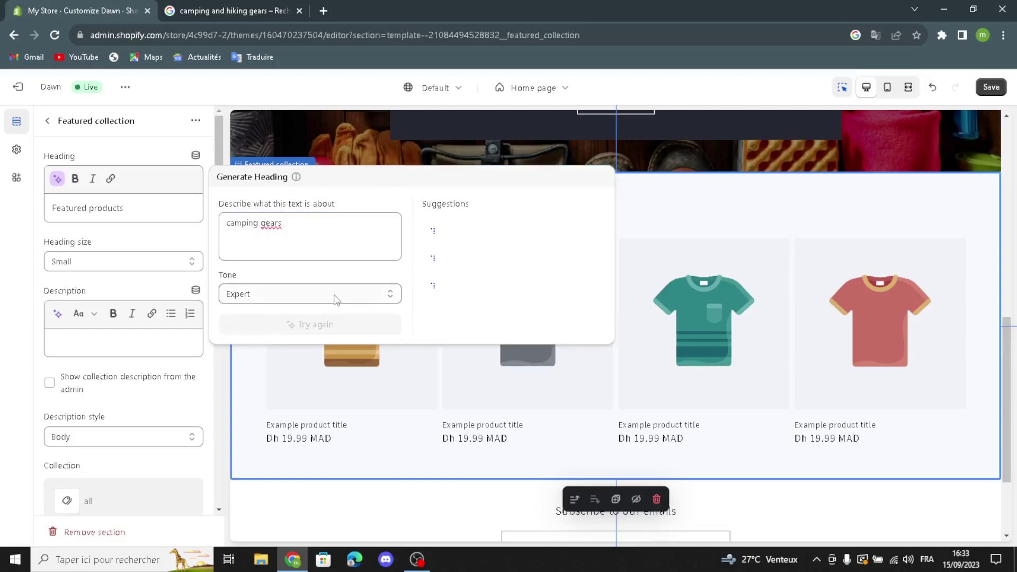
Apply the first suggestion, 'Discover the Essentials for the Perfect Camping Adventure.', at Medium size
click(519, 241)
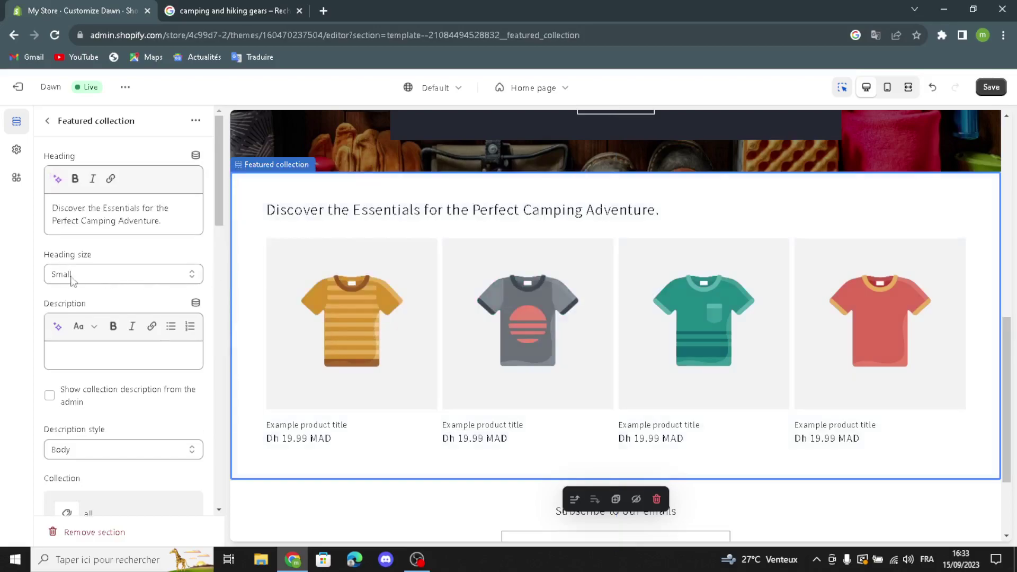
click(79, 274)
click(64, 303)
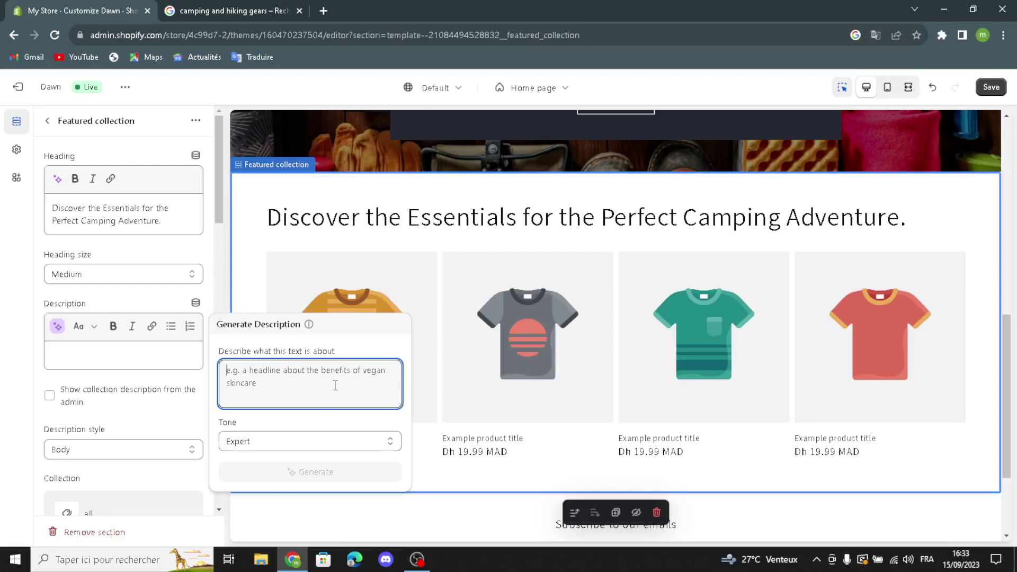
Generate collection descriptions from 'camping gears' and apply the second suggestion
text(ca)
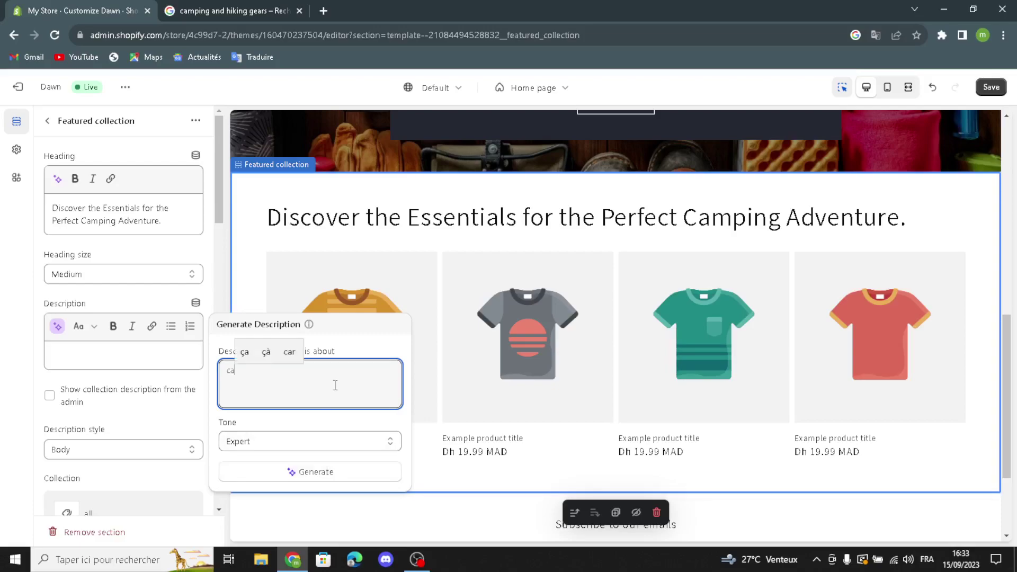
text(mping gears)
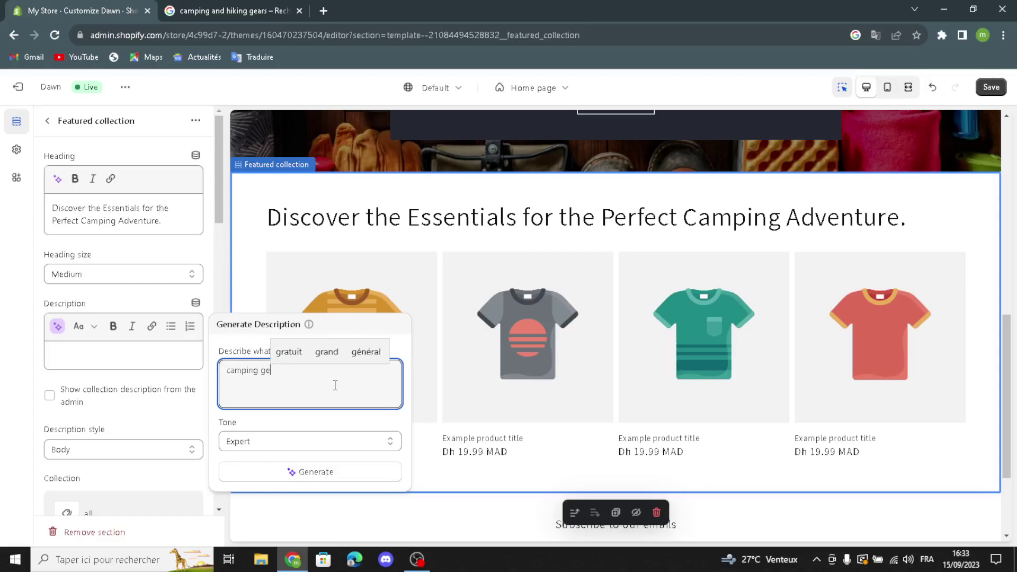
click(325, 475)
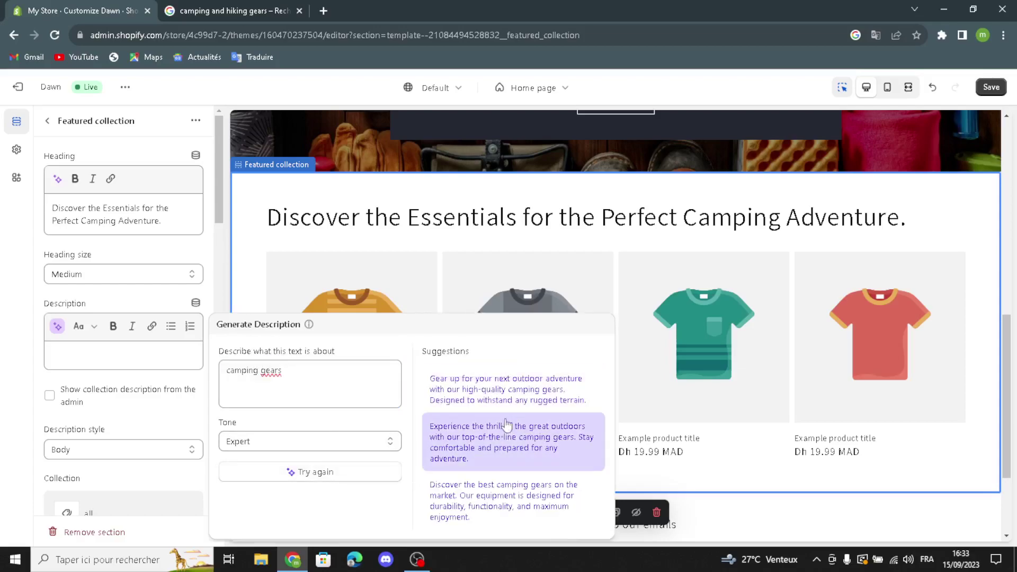
click(502, 442)
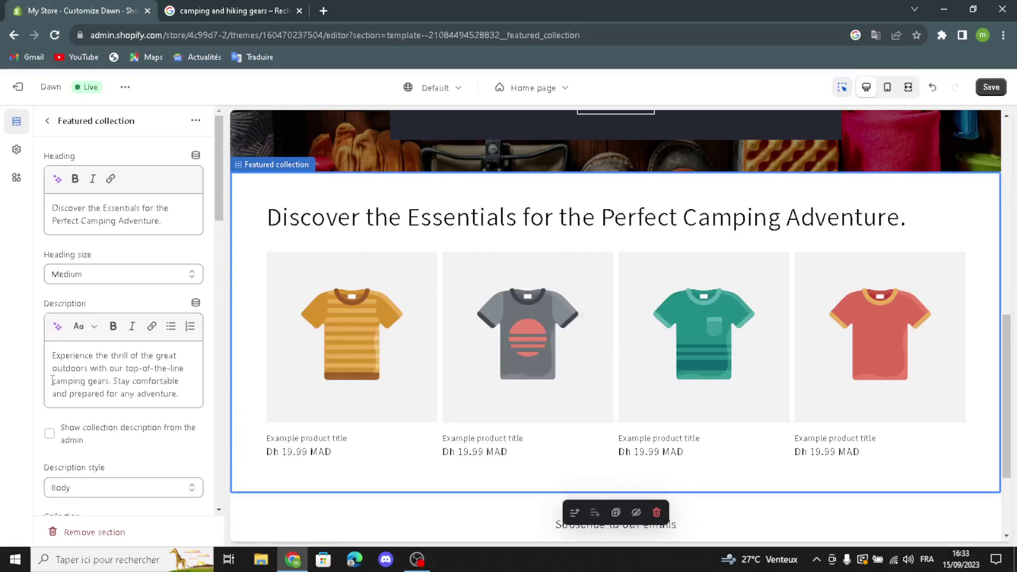
Show the collection description in Body style, enable the desktop carousel, and make products full width
click(50, 439)
scroll(104, 471, down, 1)
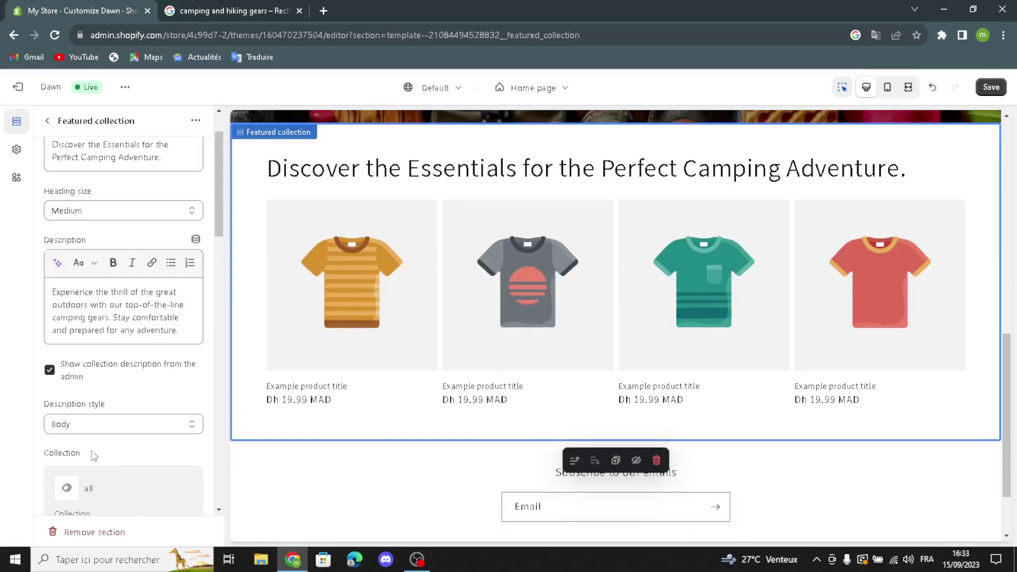
click(86, 422)
click(86, 423)
scroll(80, 461, down, 2)
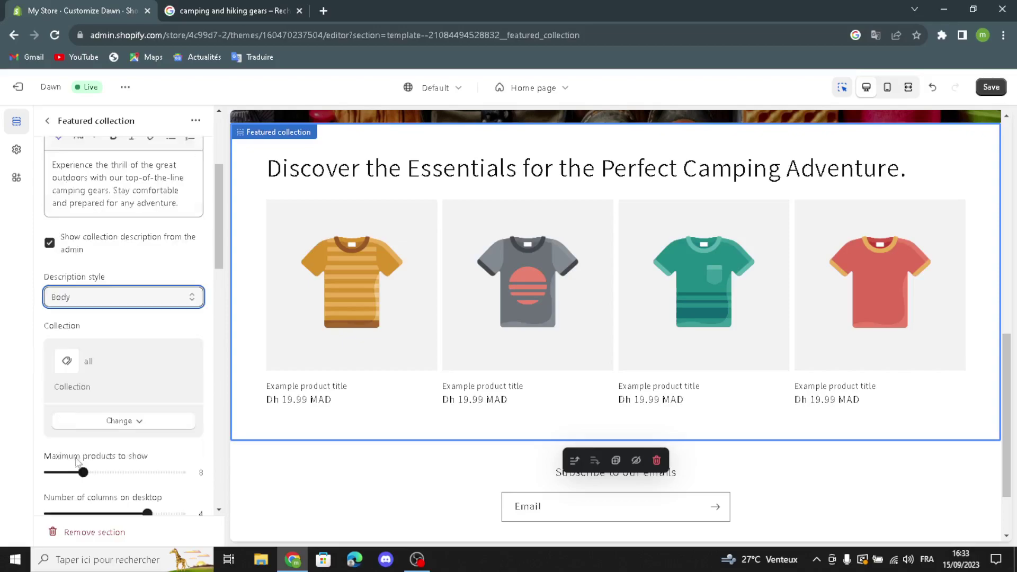
scroll(79, 466, down, 4)
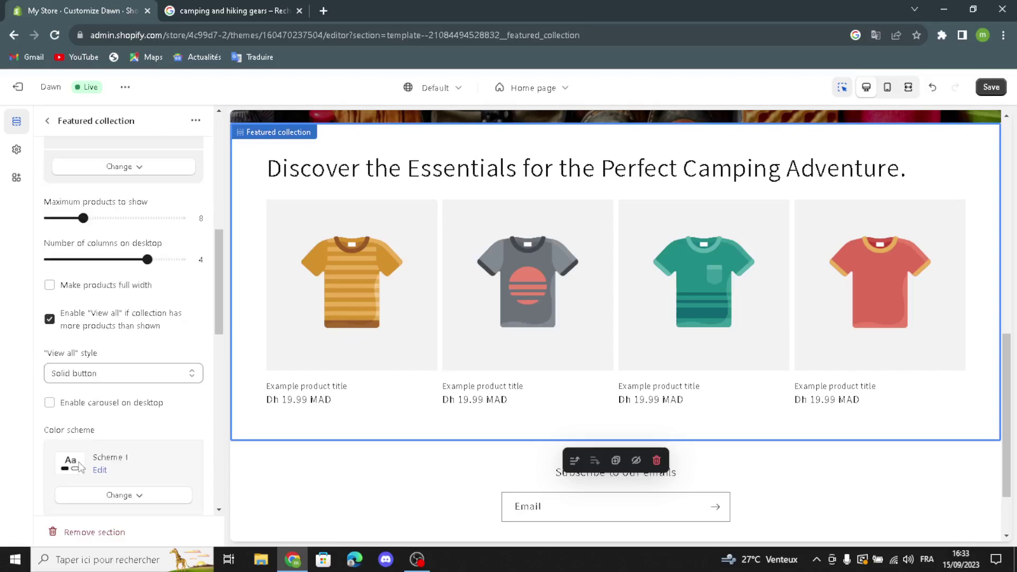
click(50, 405)
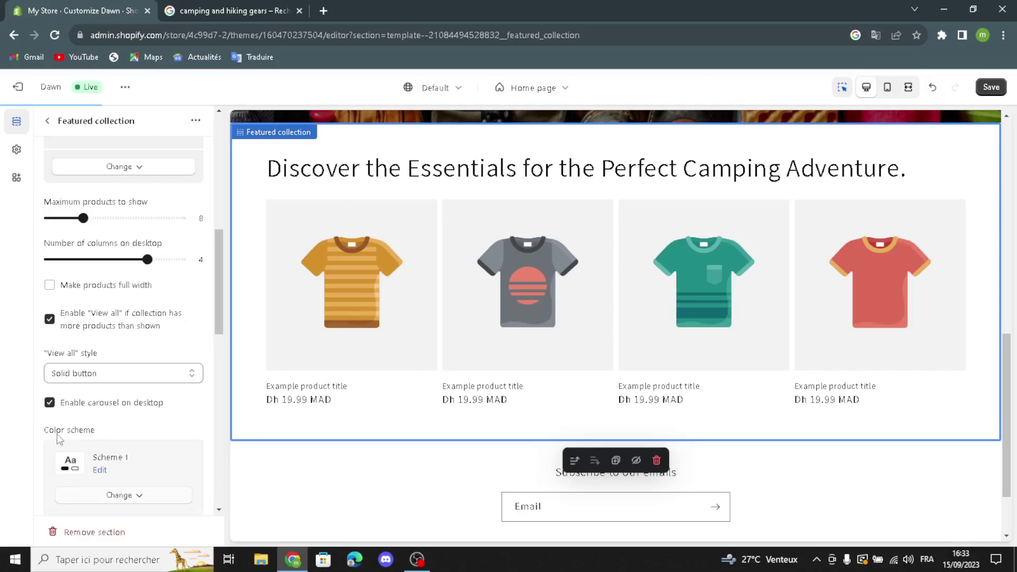
click(50, 285)
scroll(41, 445, down, 5)
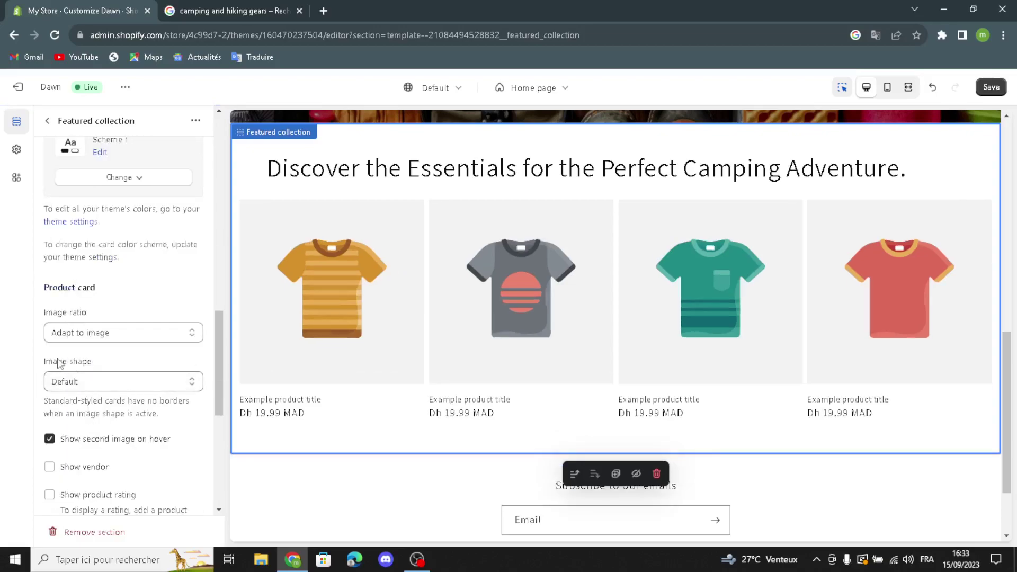
Turn on vendor names, product ratings, quick add buttons and swipe on mobile
click(50, 467)
scroll(57, 479, down, 1)
click(50, 431)
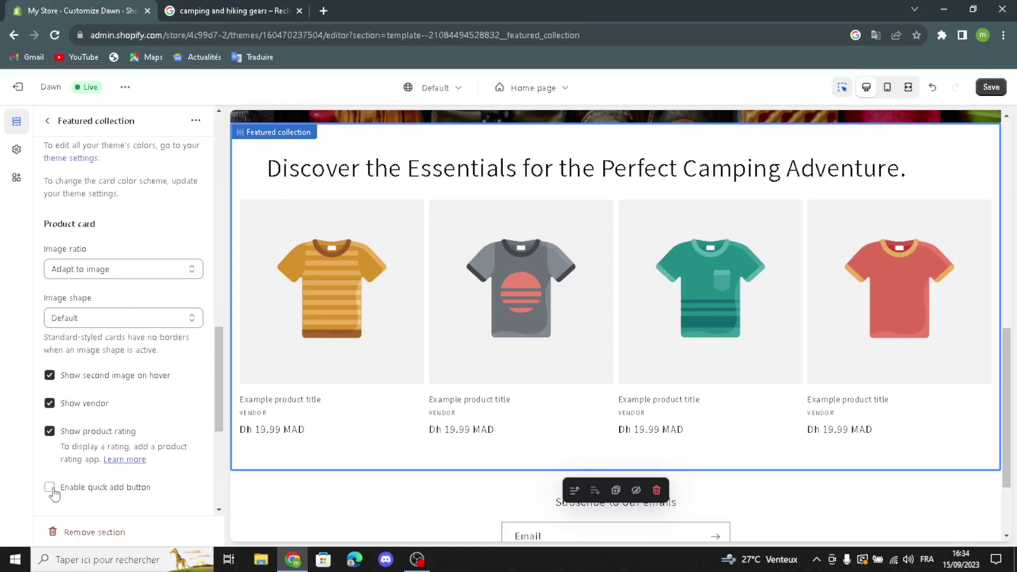
click(51, 487)
scroll(53, 513, down, 2)
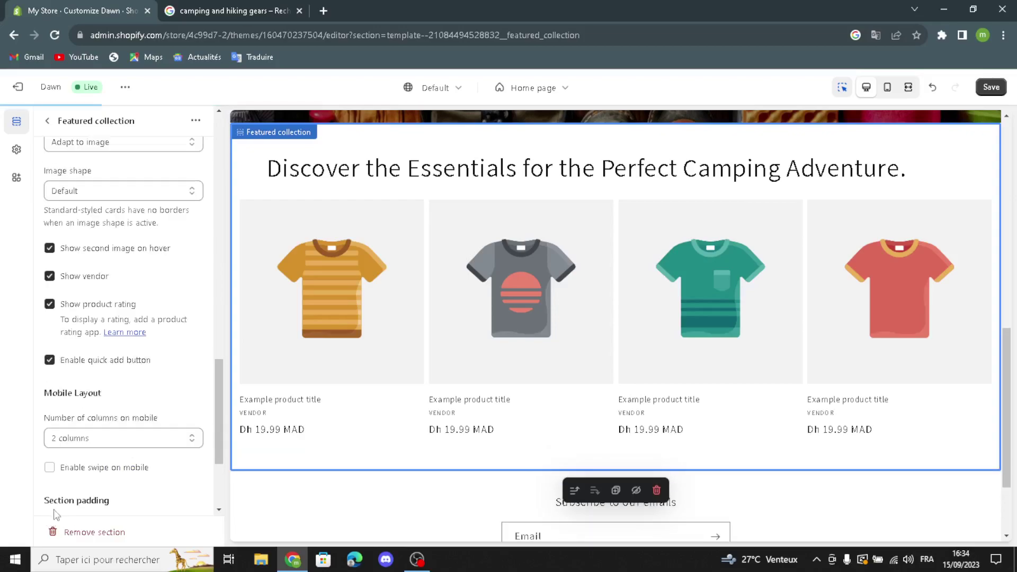
click(49, 467)
scroll(73, 488, down, 1)
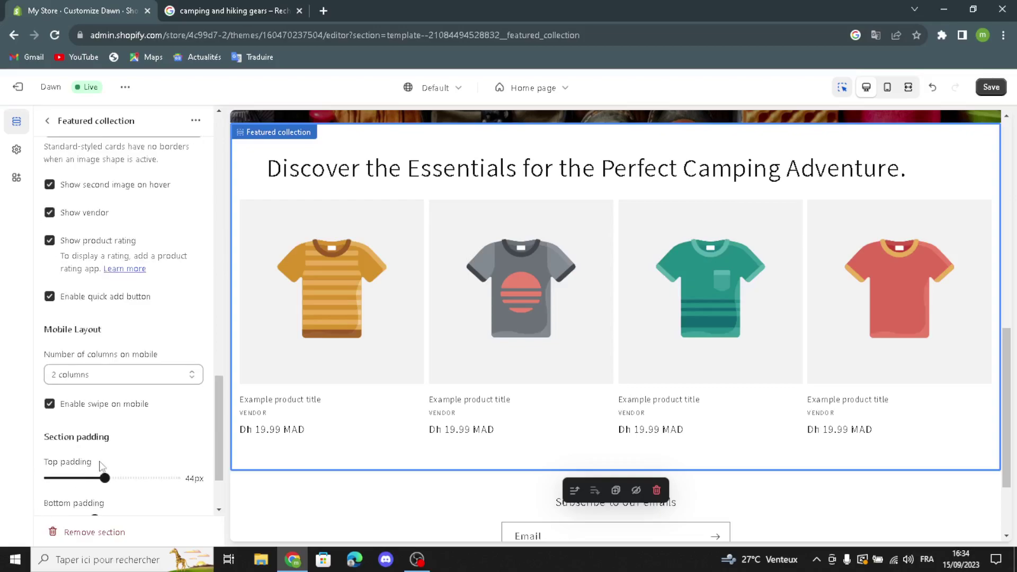
scroll(90, 479, down, 2)
scroll(101, 465, up, 12)
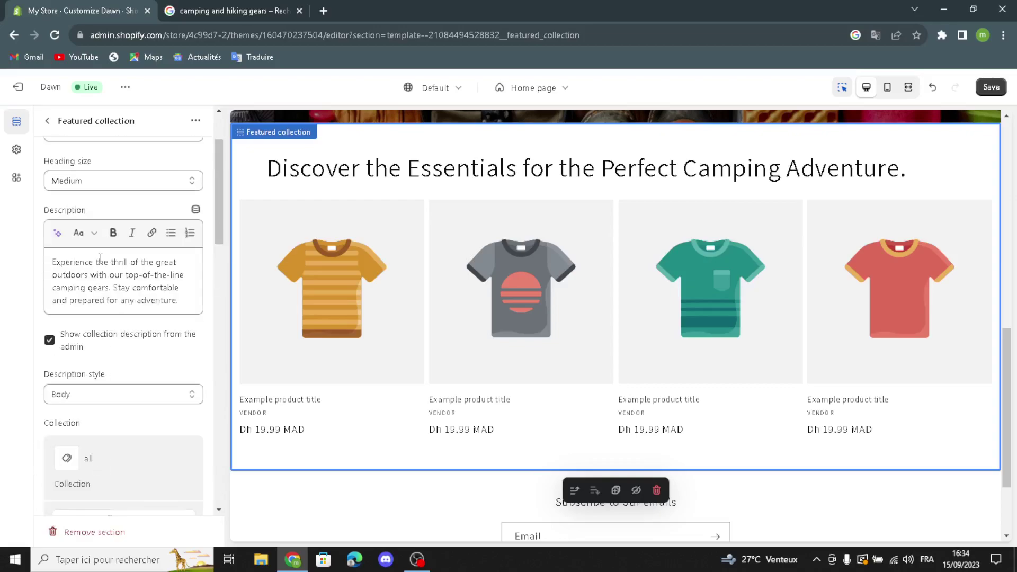
Return to the section list and browse the Add section choices without adding one
click(47, 121)
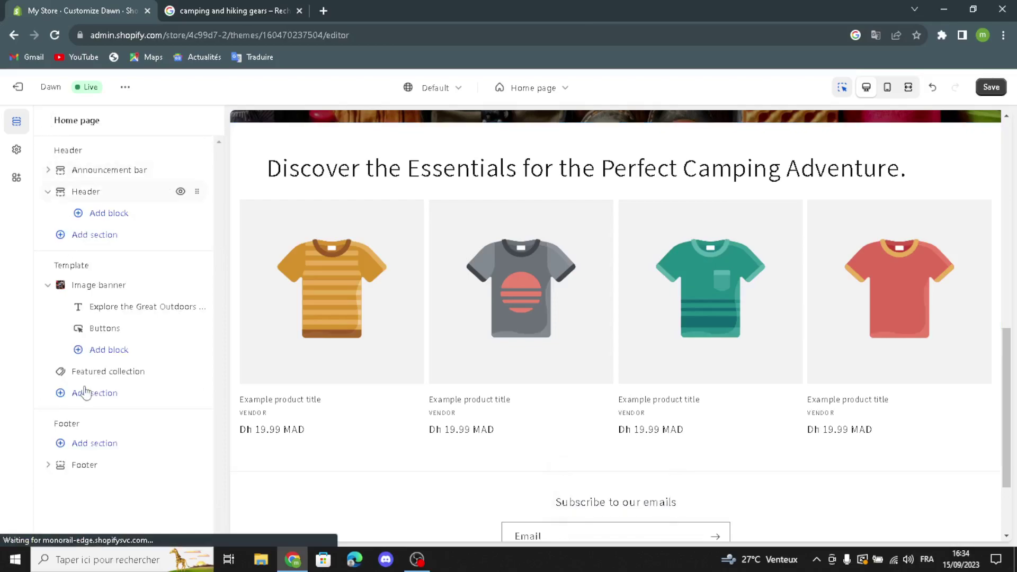
click(88, 397)
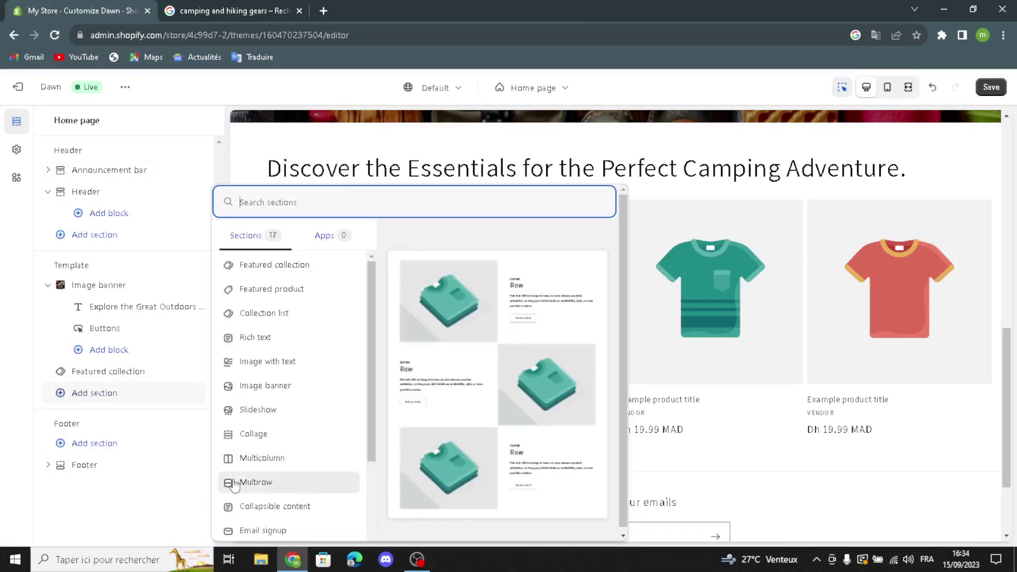
scroll(264, 413, down, 1)
key(Escape)
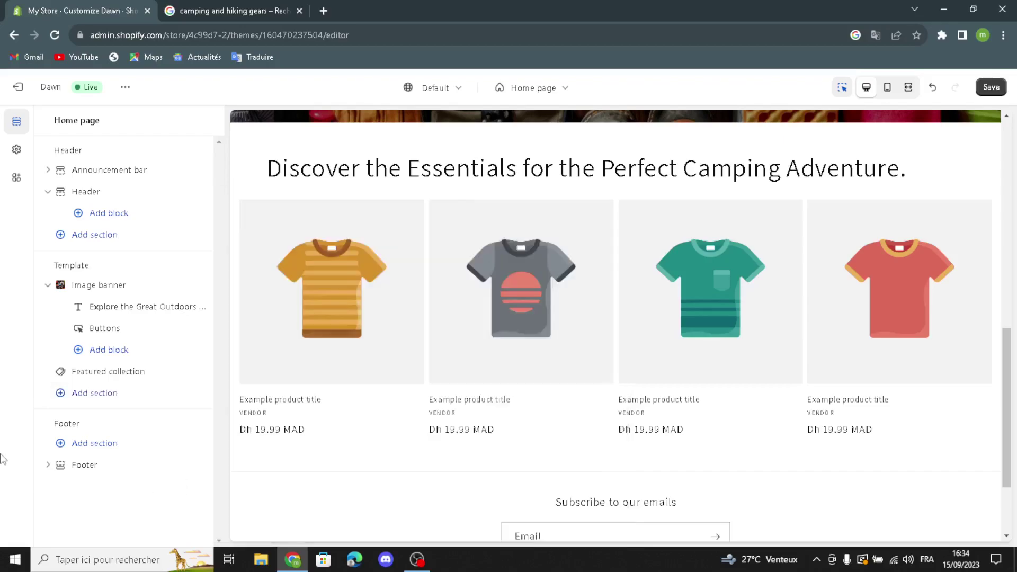
Open the Footer settings, dismiss the heading's AI generator, and review the footer options
click(57, 466)
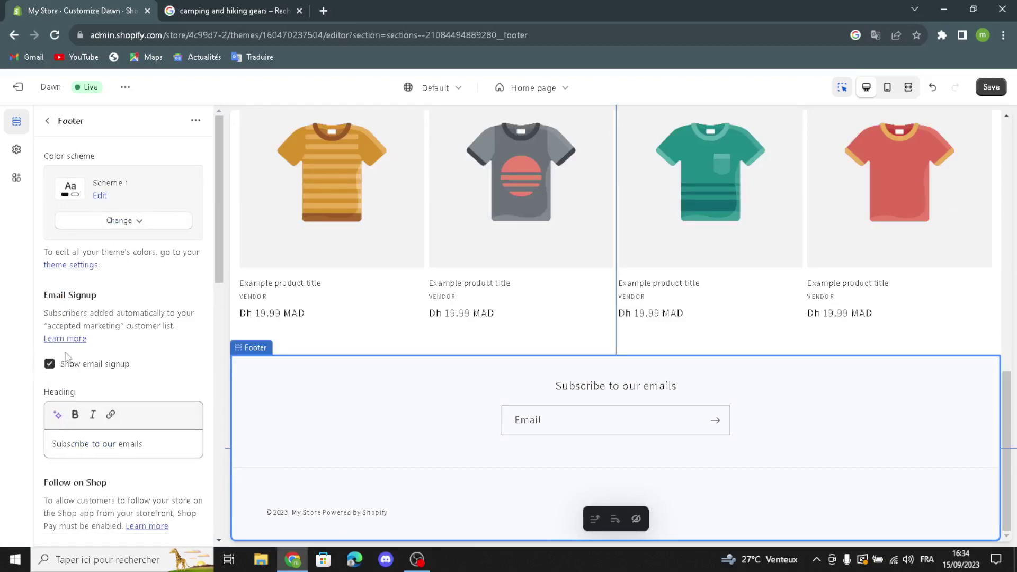
click(57, 414)
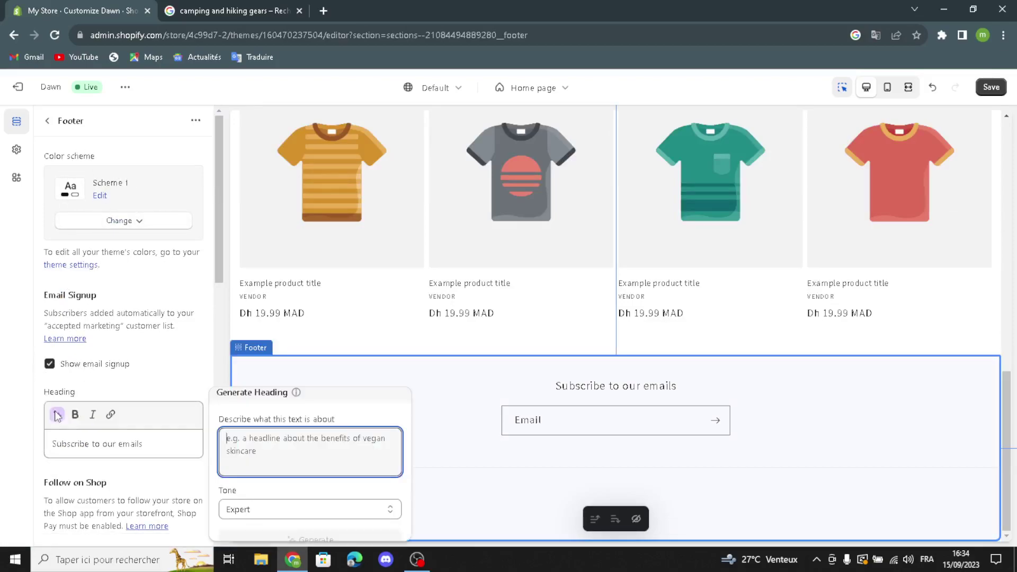
click(22, 421)
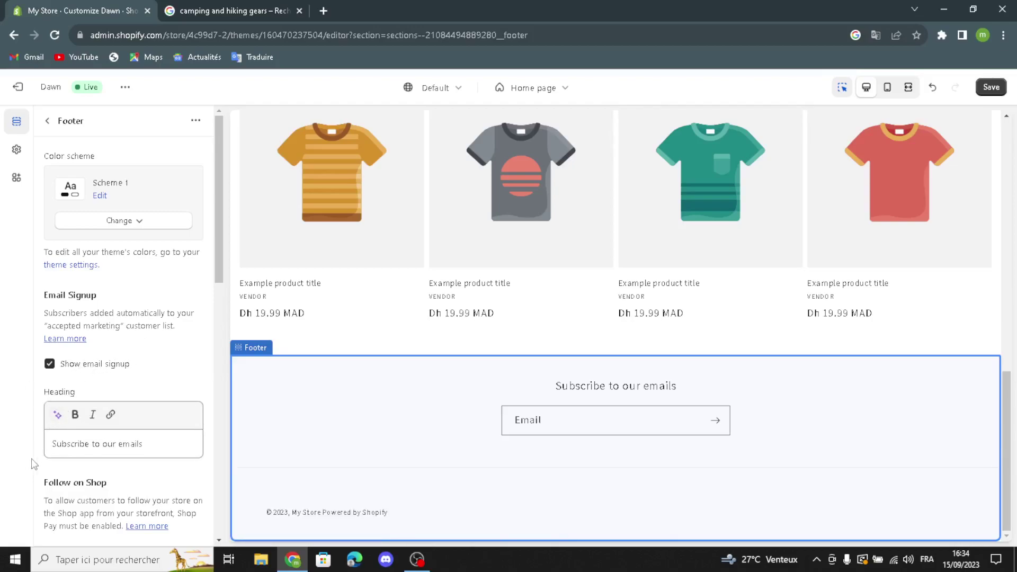
scroll(34, 464, down, 1)
scroll(114, 465, down, 2)
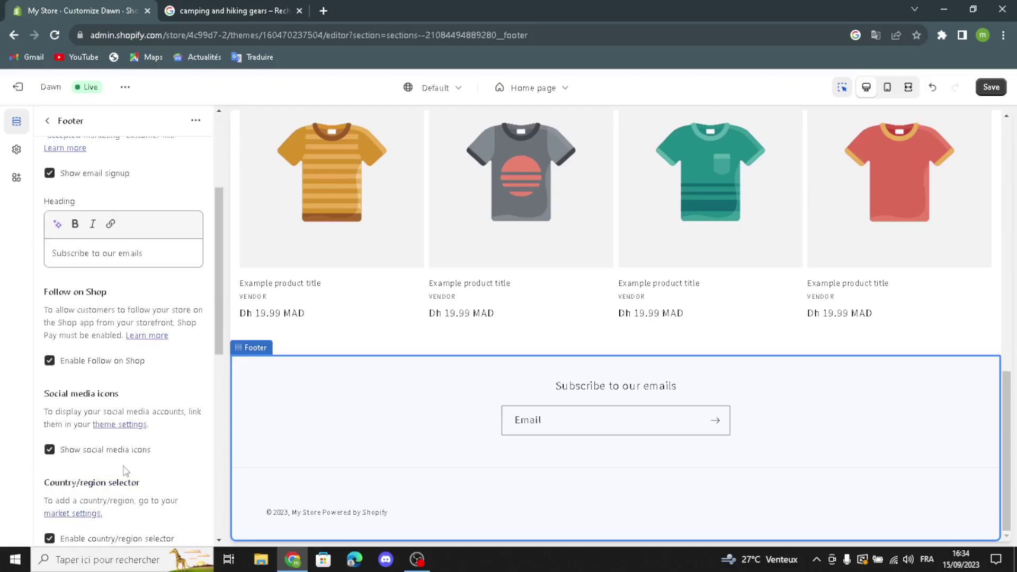
scroll(126, 471, up, 3)
scroll(581, 329, up, 10)
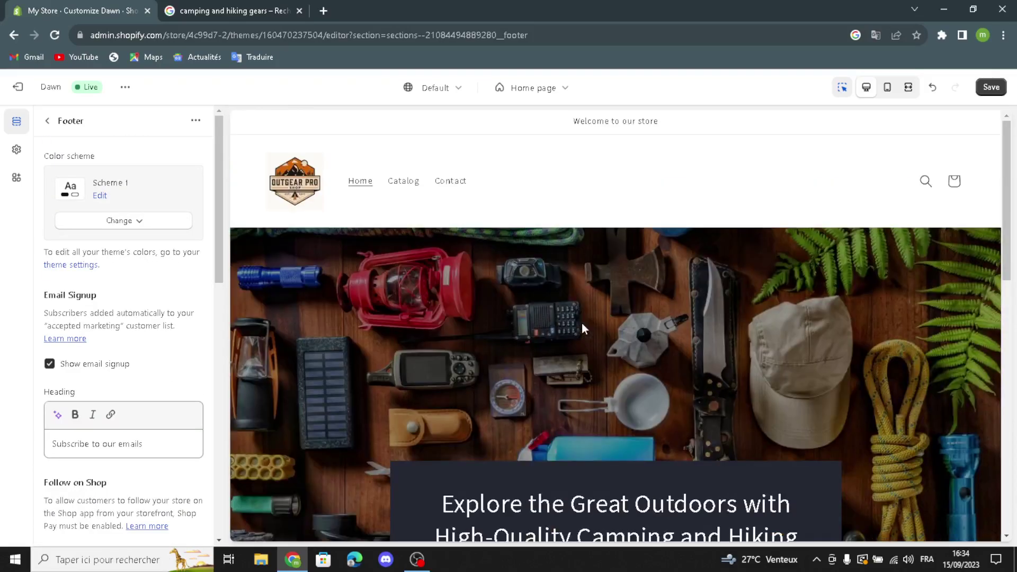
Save the theme customizations, exit the editor and go to the admin Home page
scroll(587, 341, down, 1)
scroll(594, 344, up, 1)
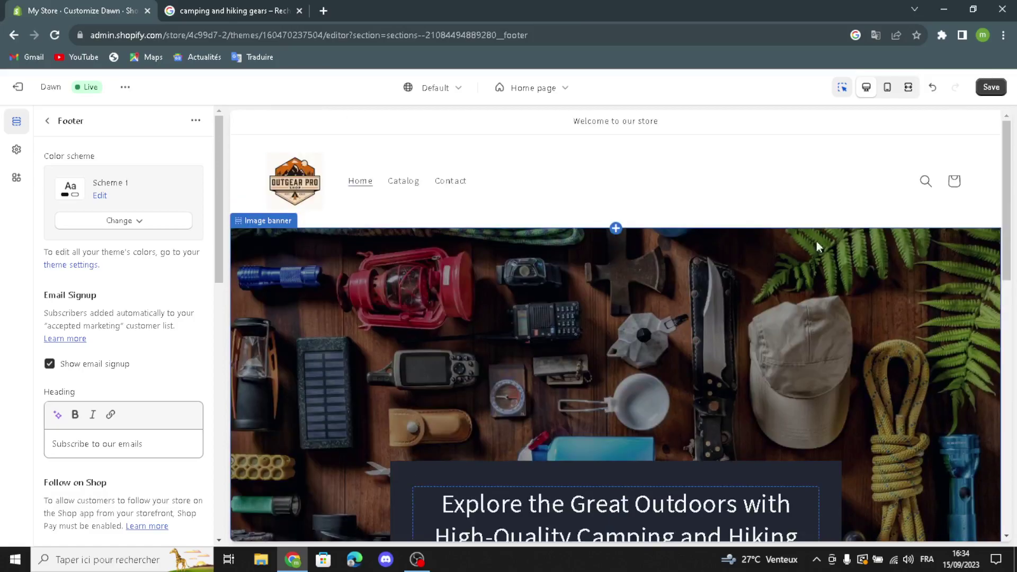
click(981, 90)
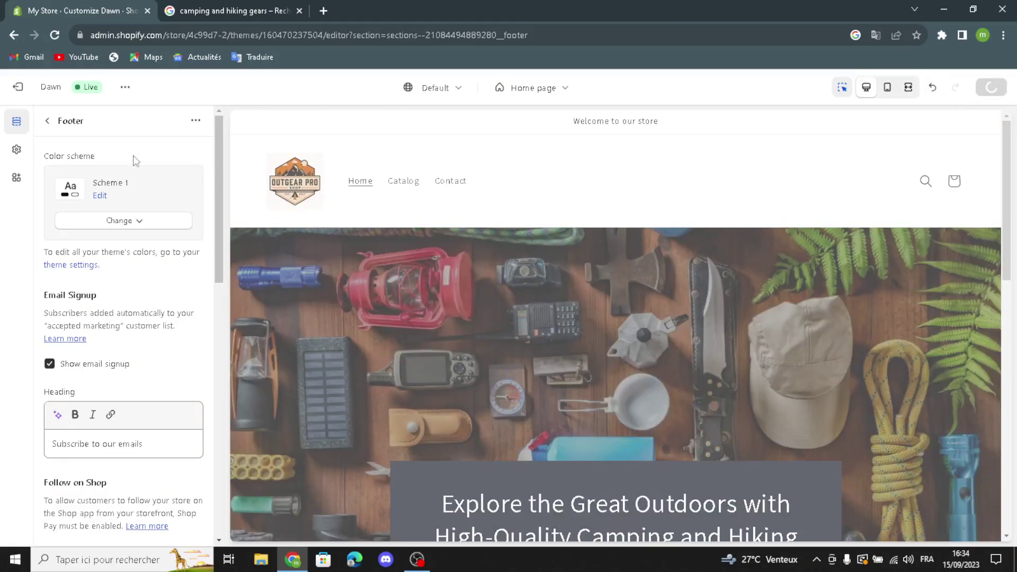
click(19, 88)
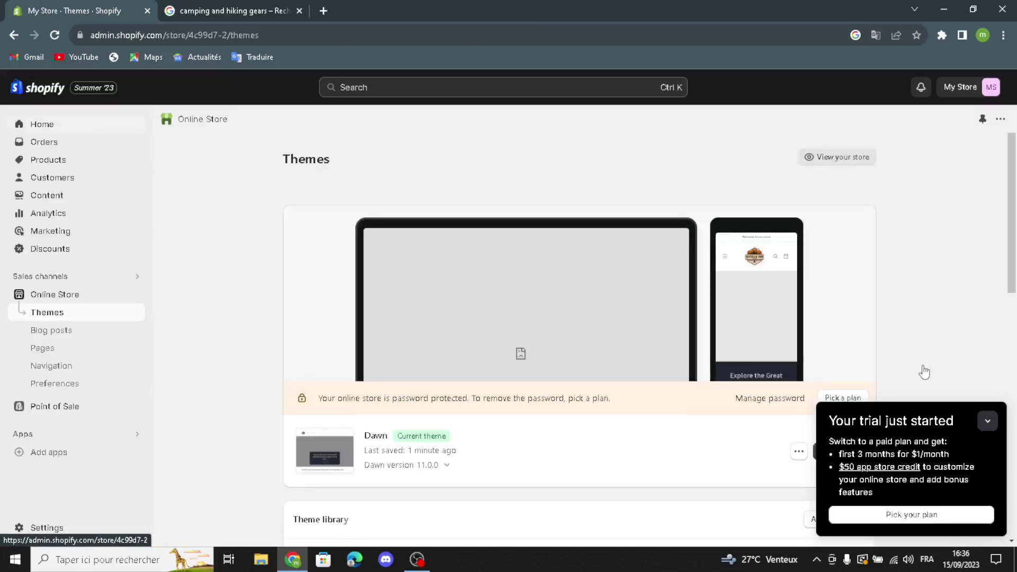
click(987, 421)
click(43, 124)
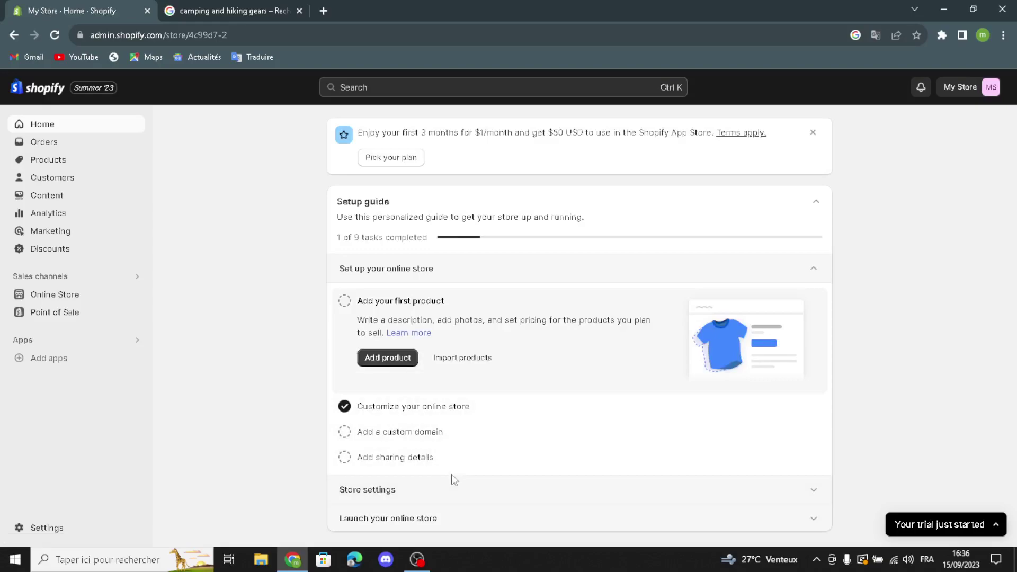
Rename the store from My Store to CampVenture in Store settings and save
click(376, 492)
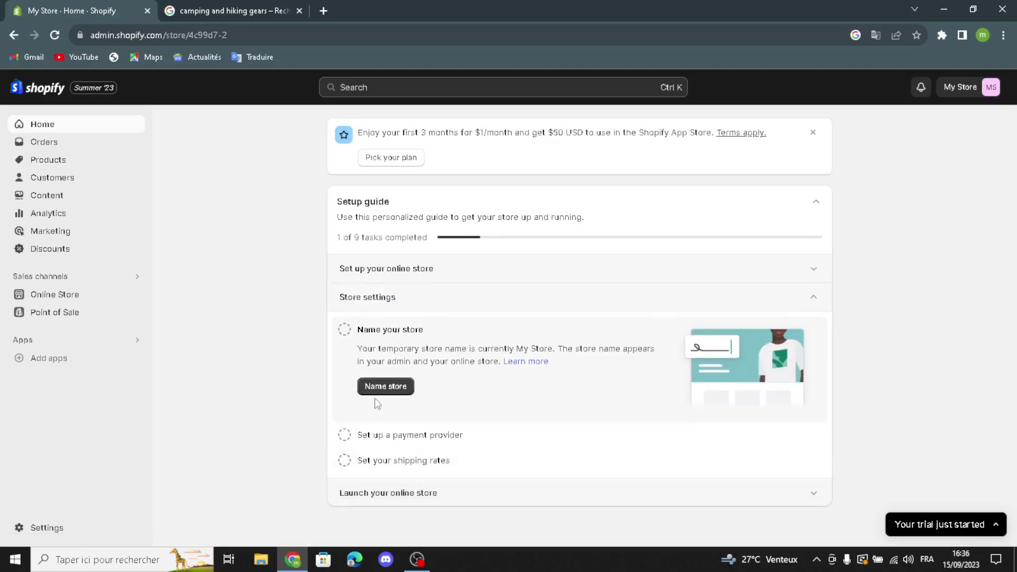
click(383, 394)
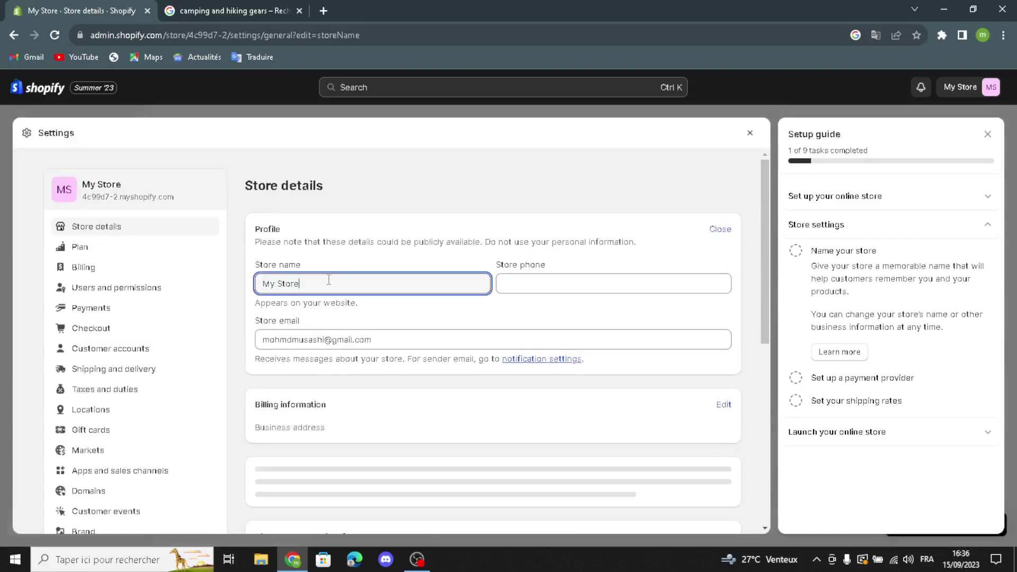
text(CampVenture)
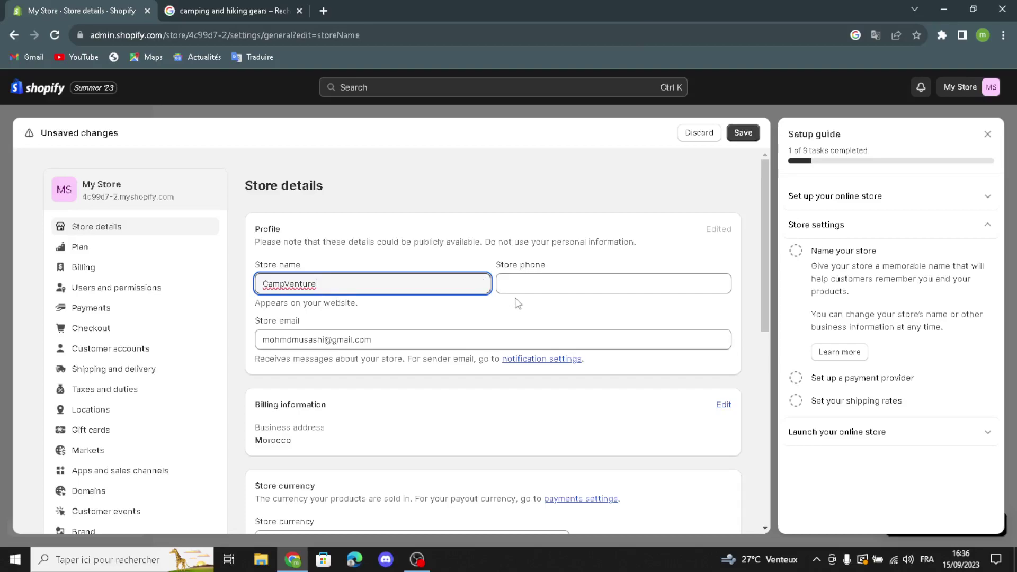
click(523, 284)
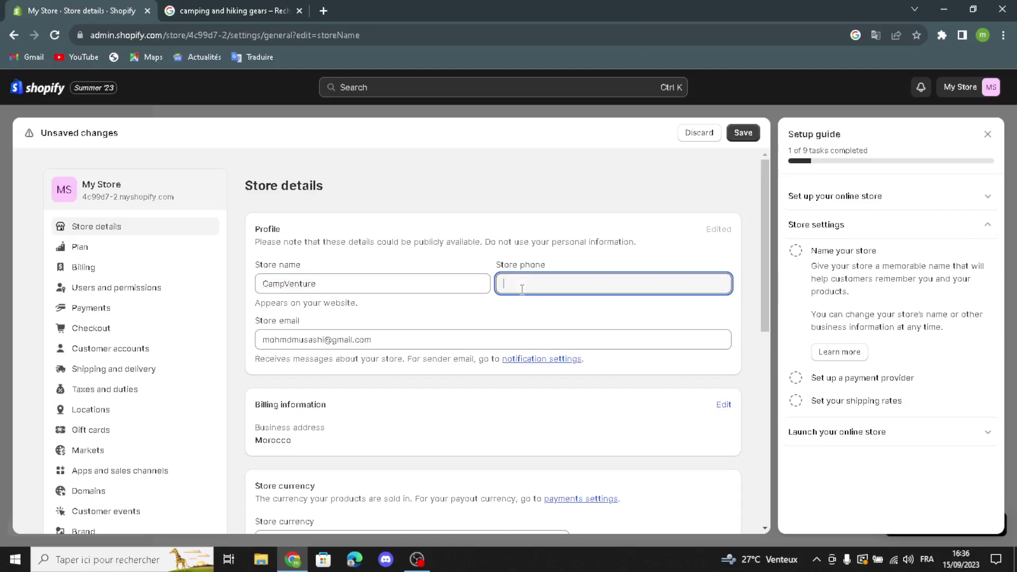
click(389, 343)
drag(407, 339, 329, 339)
click(408, 339)
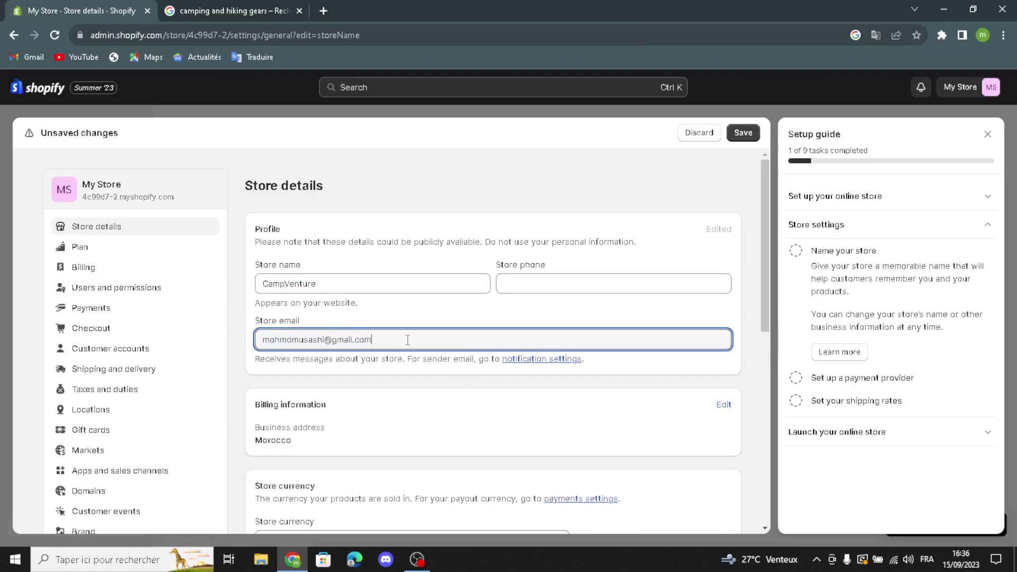
click(435, 316)
click(741, 133)
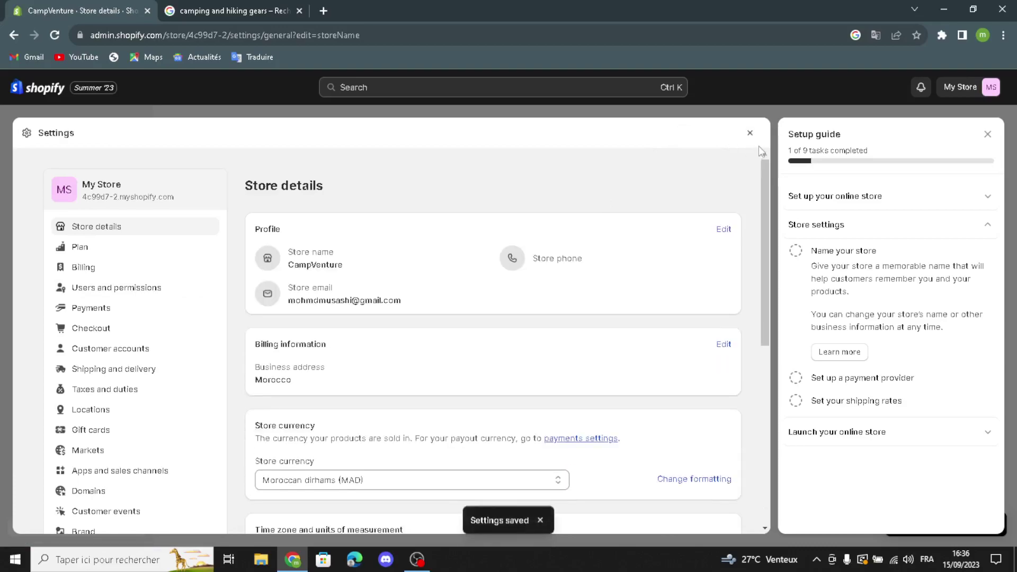
Close the settings and setup panel, then expand the Launch your online store tasks
click(750, 133)
click(986, 135)
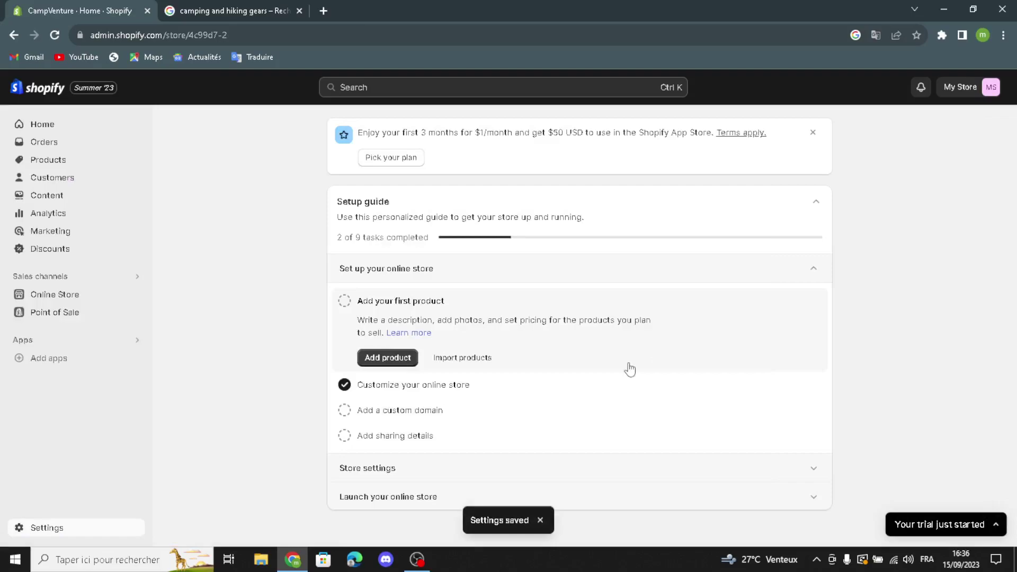
click(344, 503)
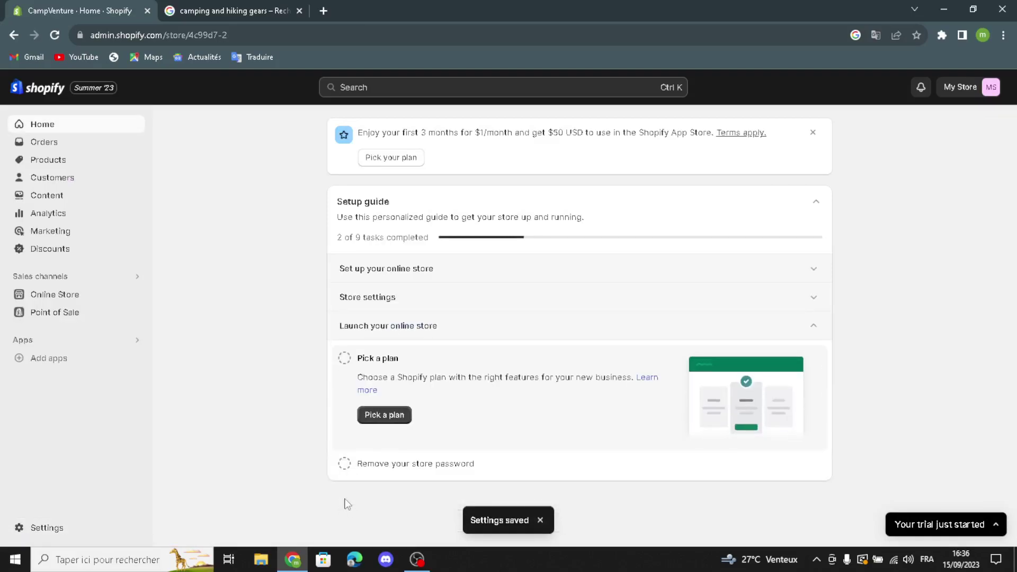